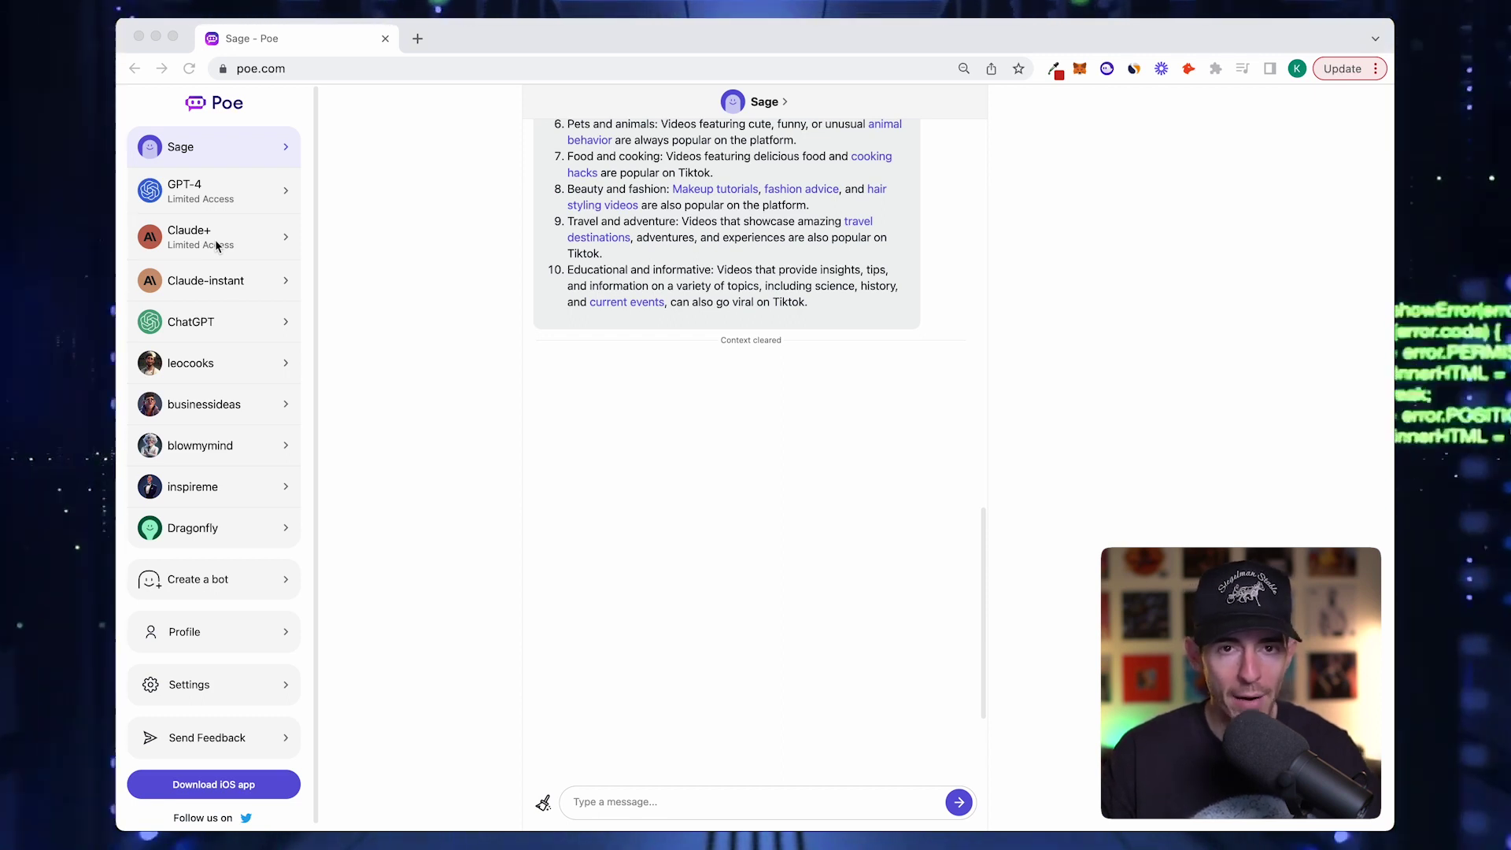
Load poe.com/about in a new tab, then go back to the Sage chat
left_click(417, 38)
type("po")
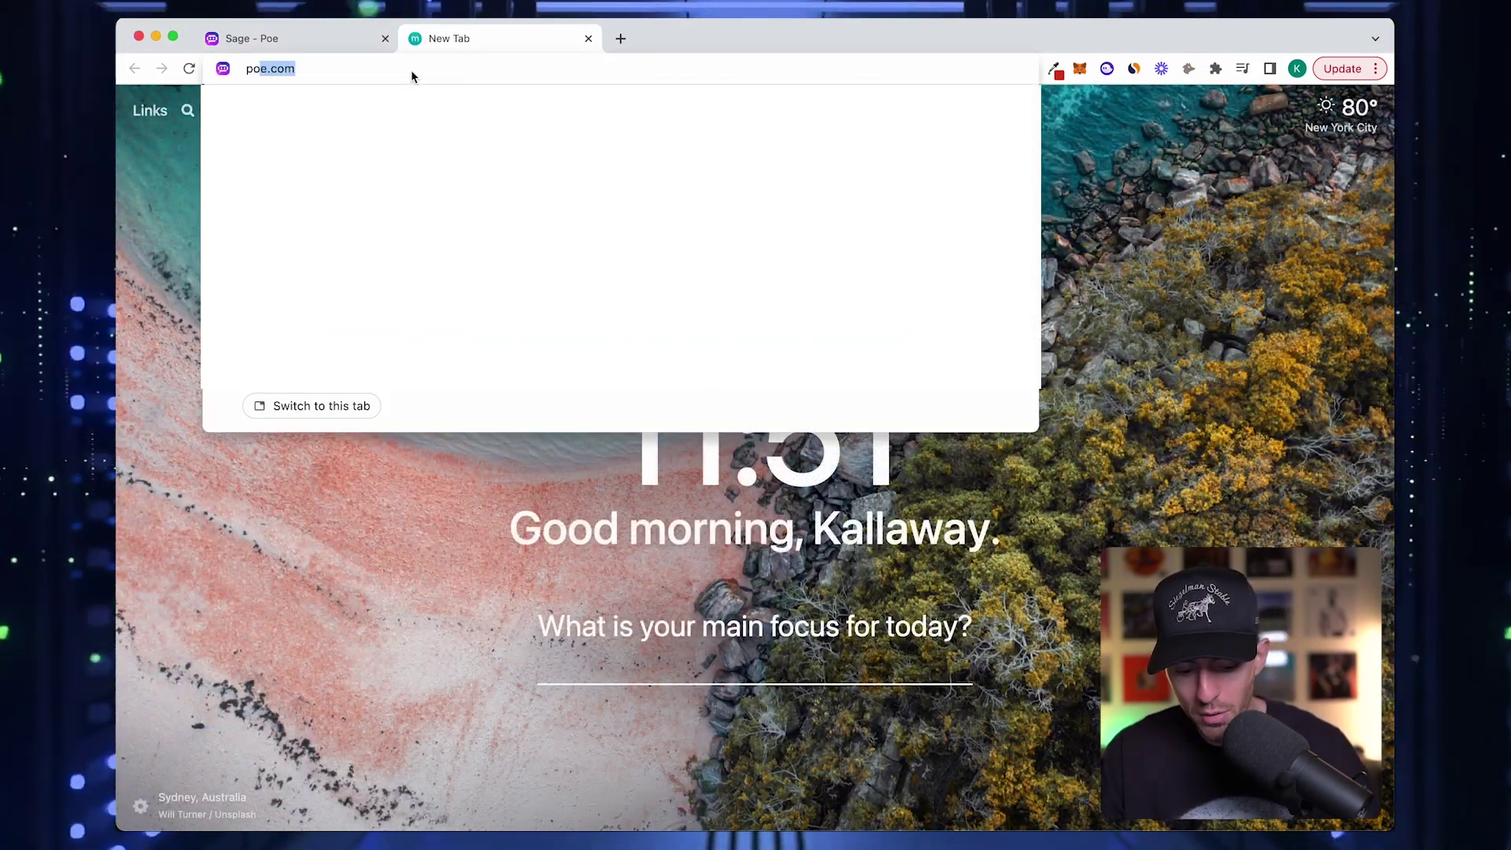
type("e.com/about")
key("Return")
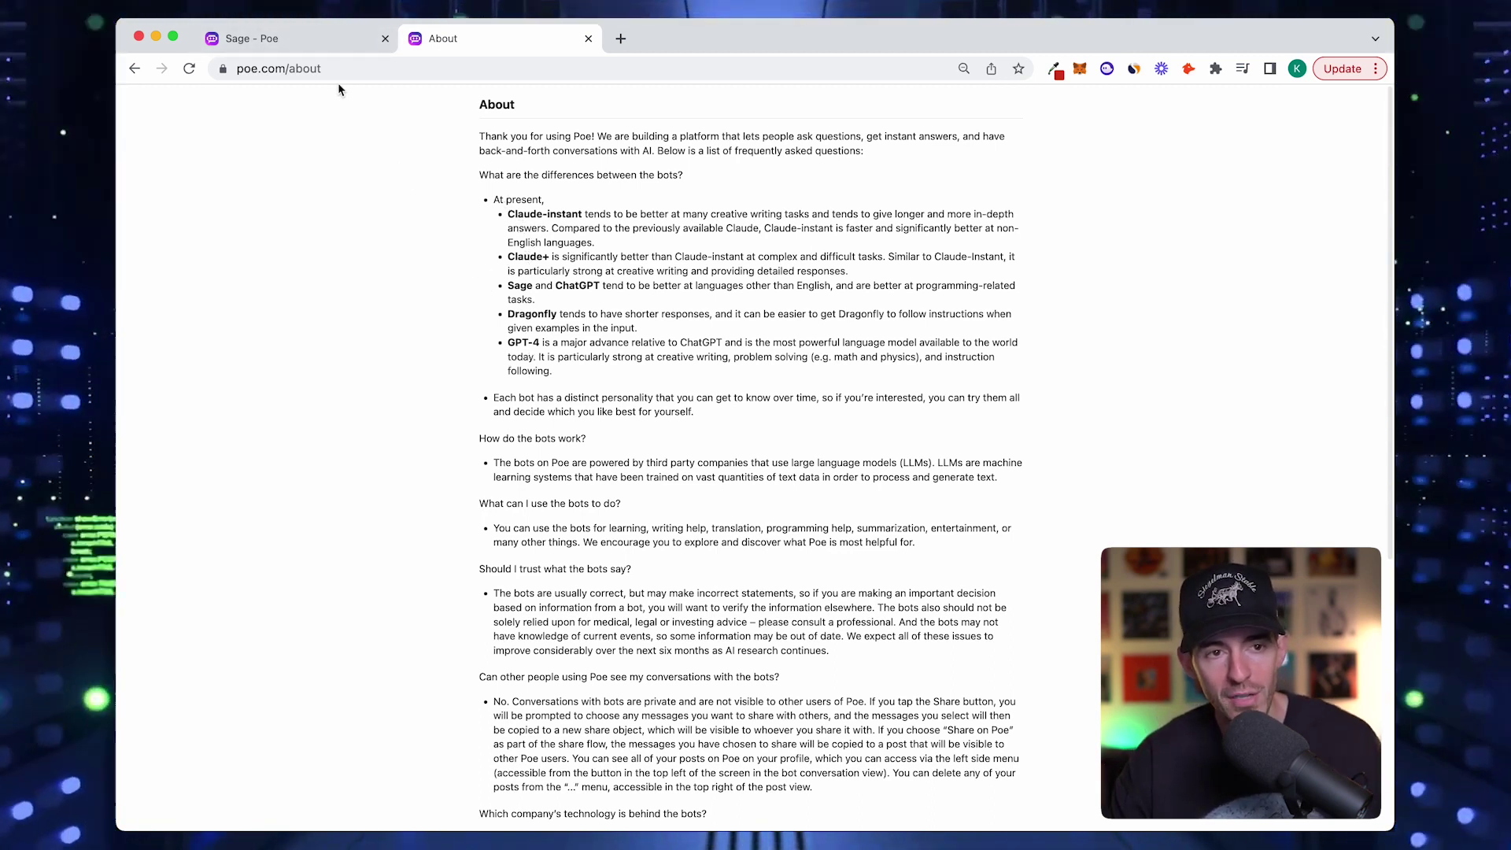
left_click(296, 36)
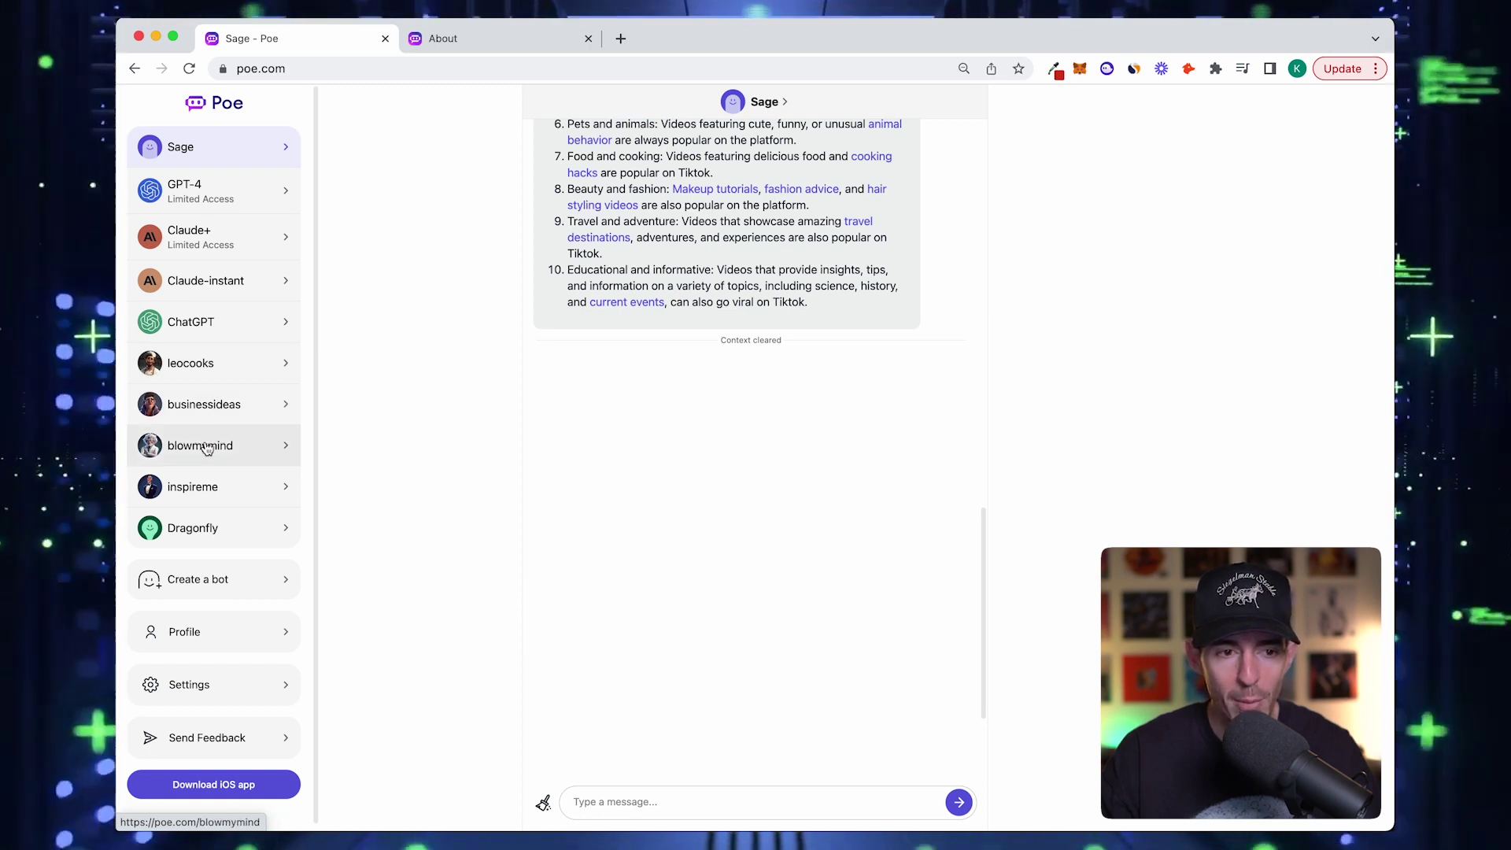
Look over the leocooks bot's profile and the businessideas chat
left_click(226, 379)
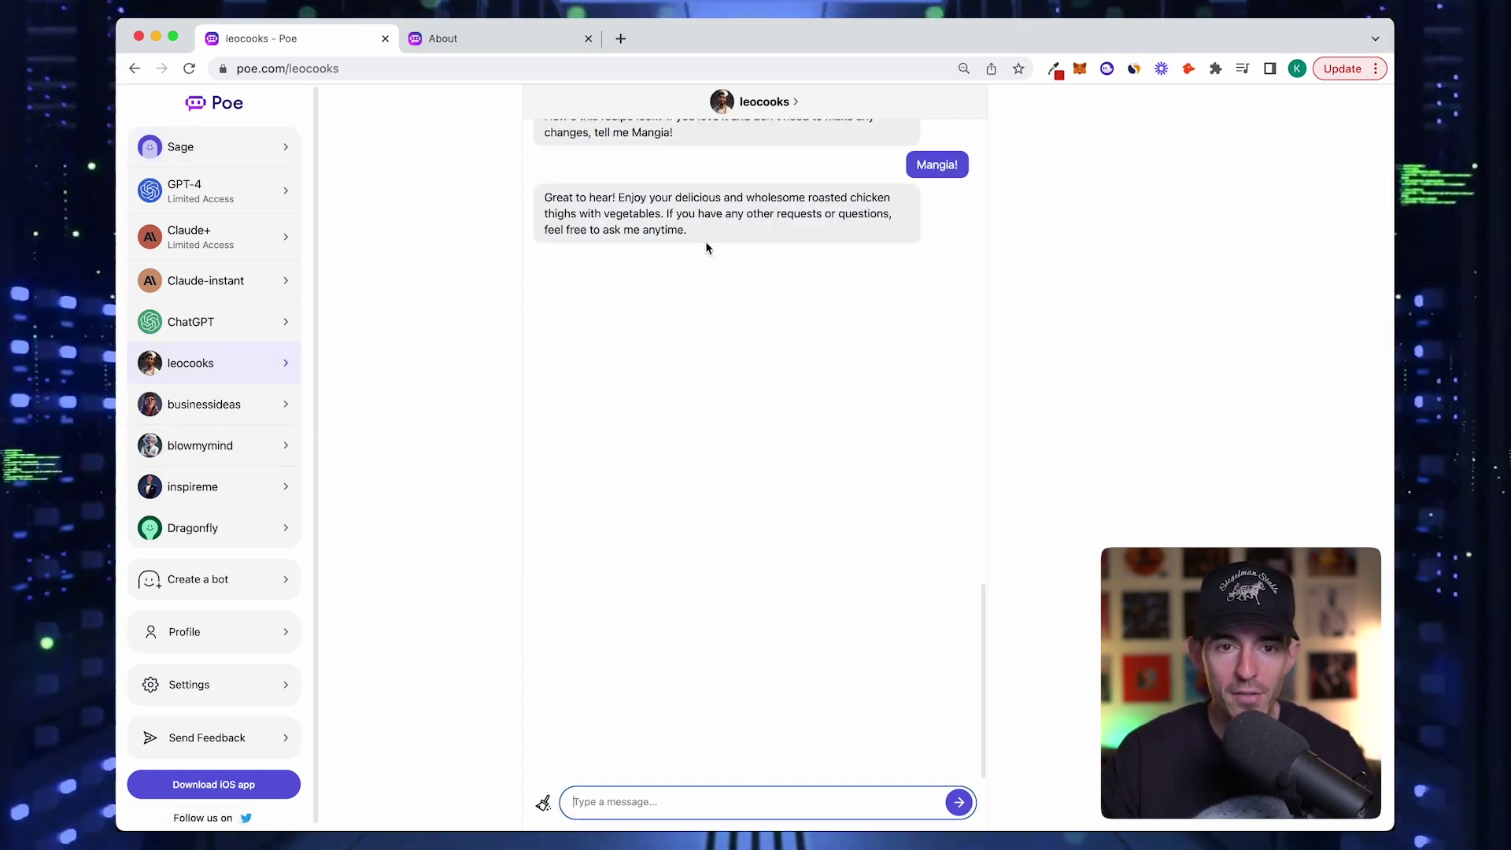
left_click(764, 101)
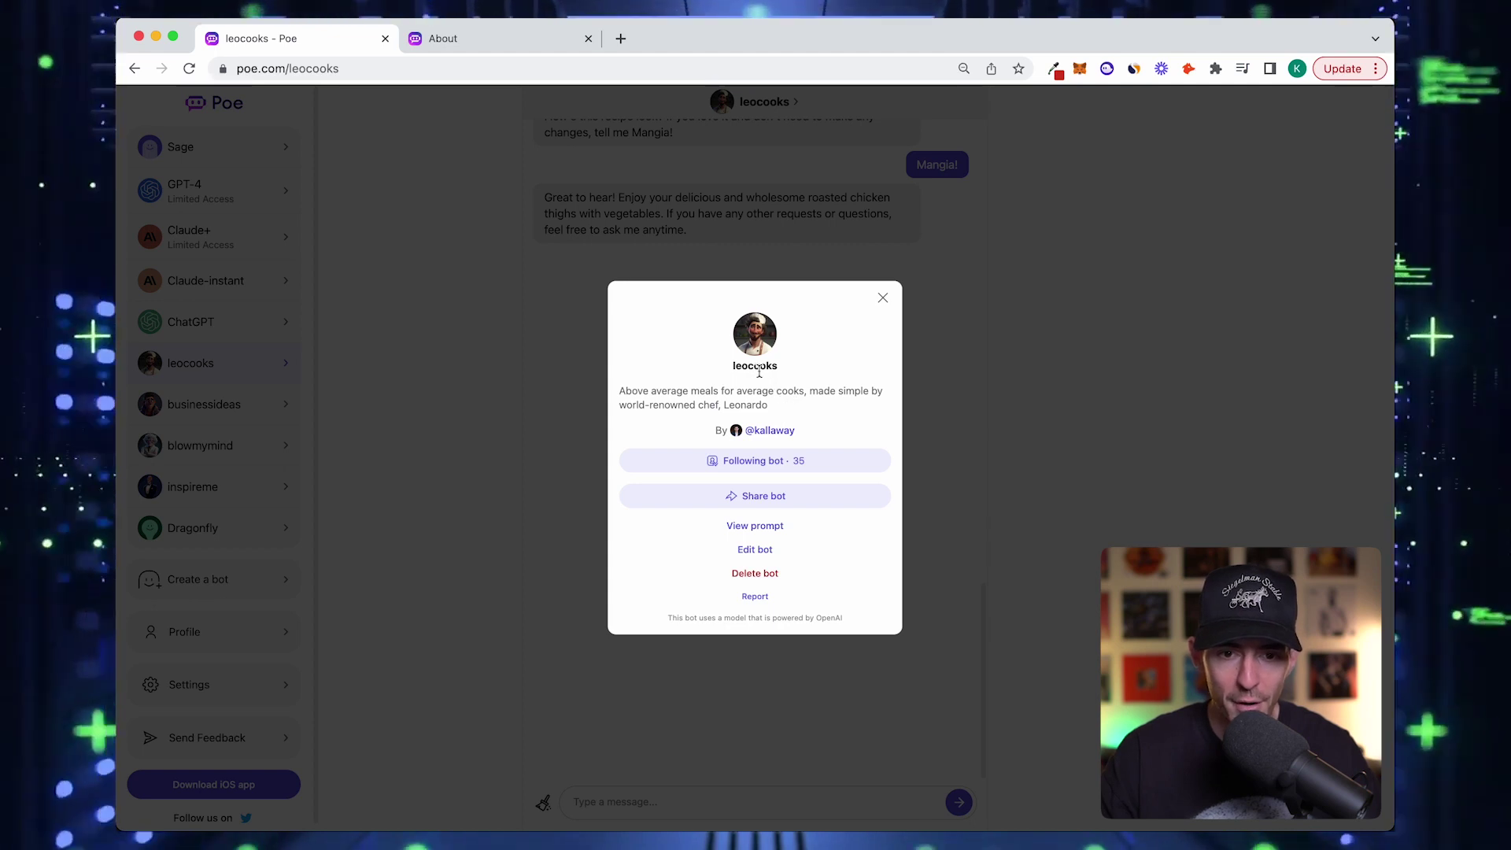
left_click(883, 301)
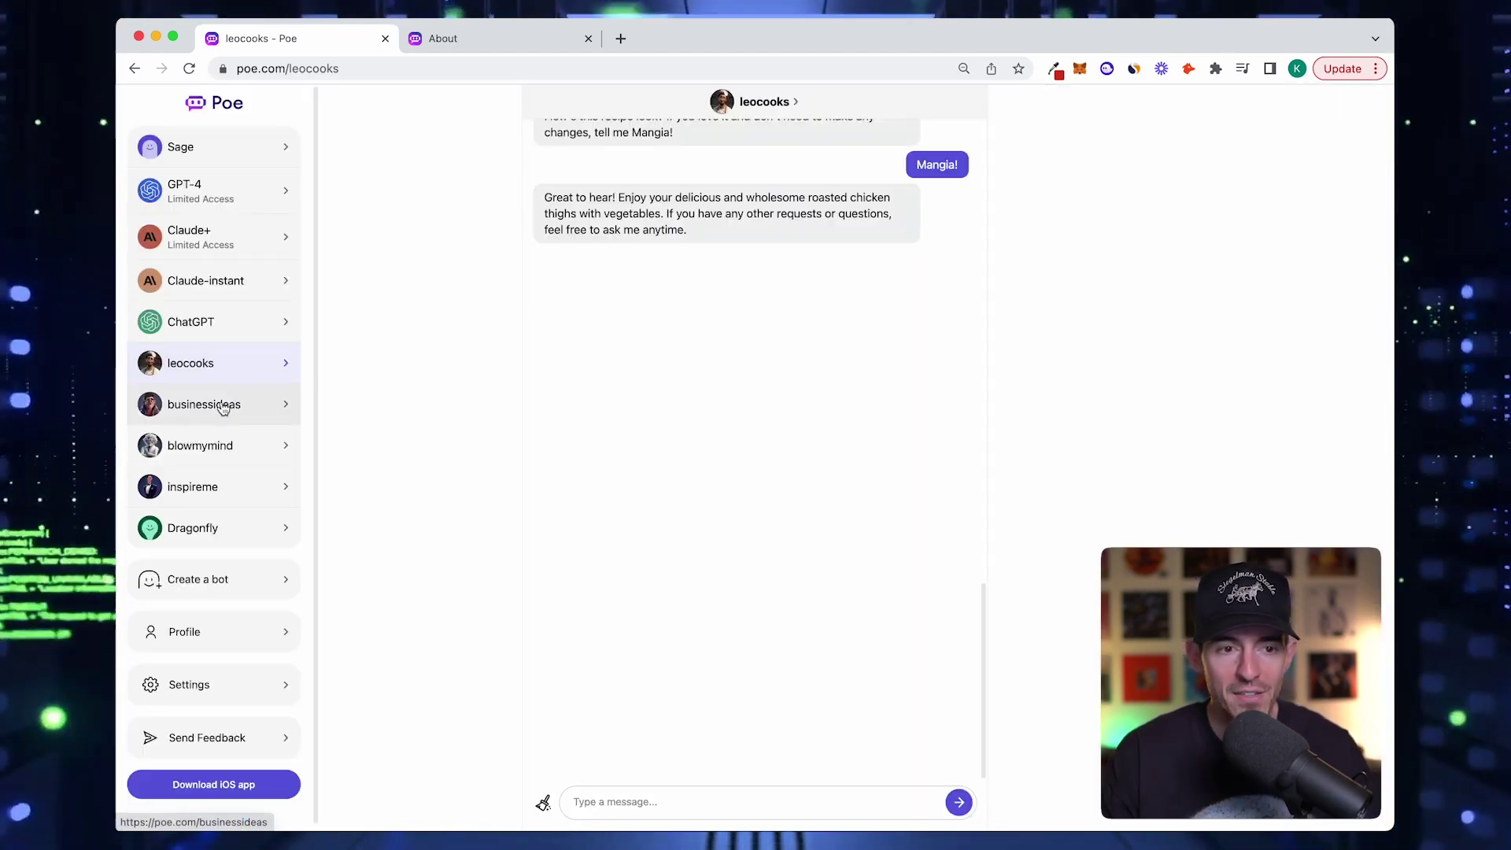
left_click(281, 405)
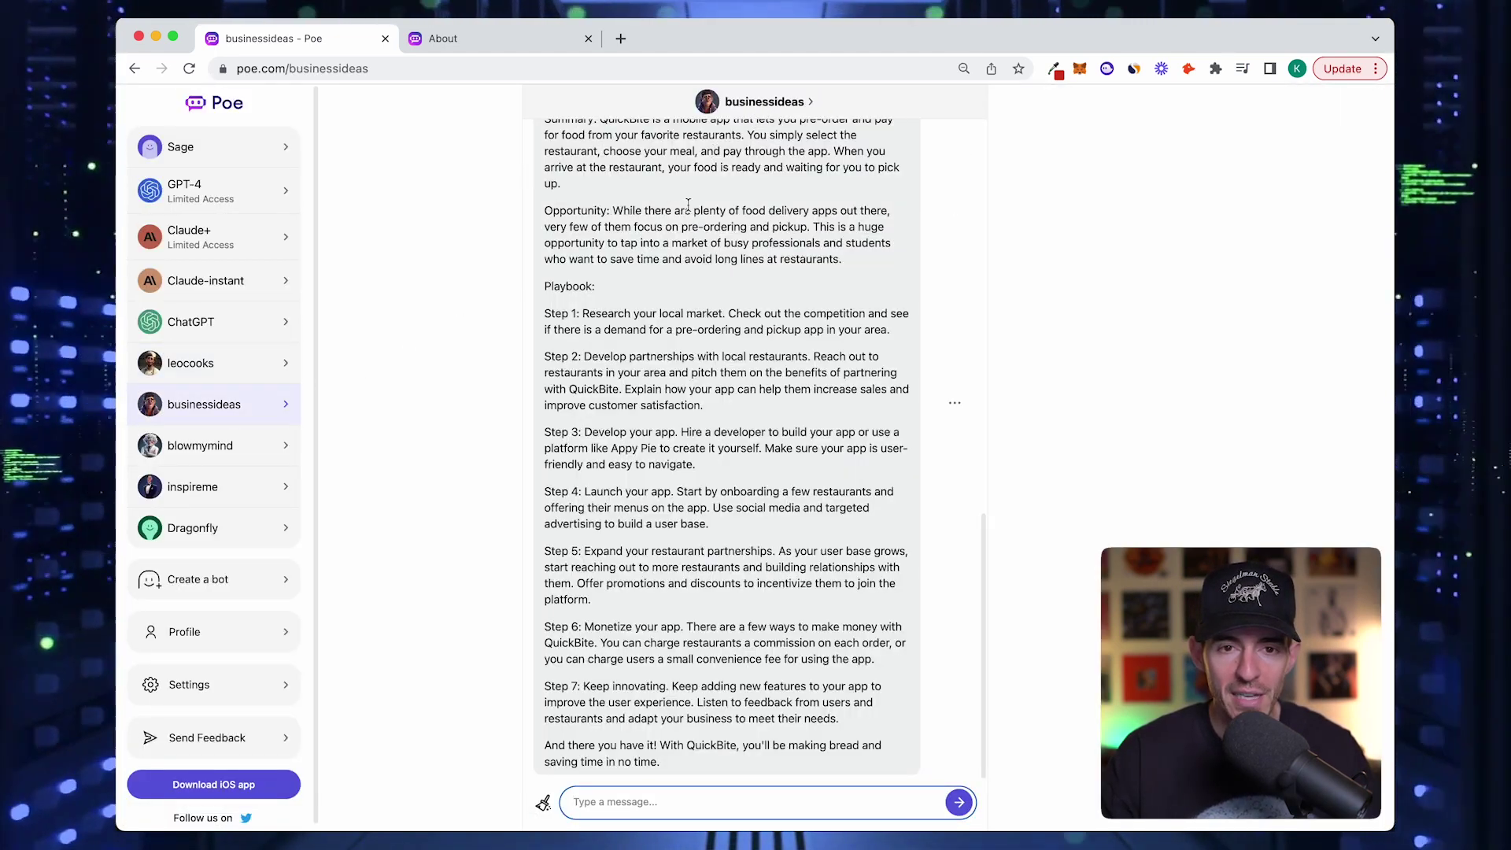
scroll(669, 173, "up", 3)
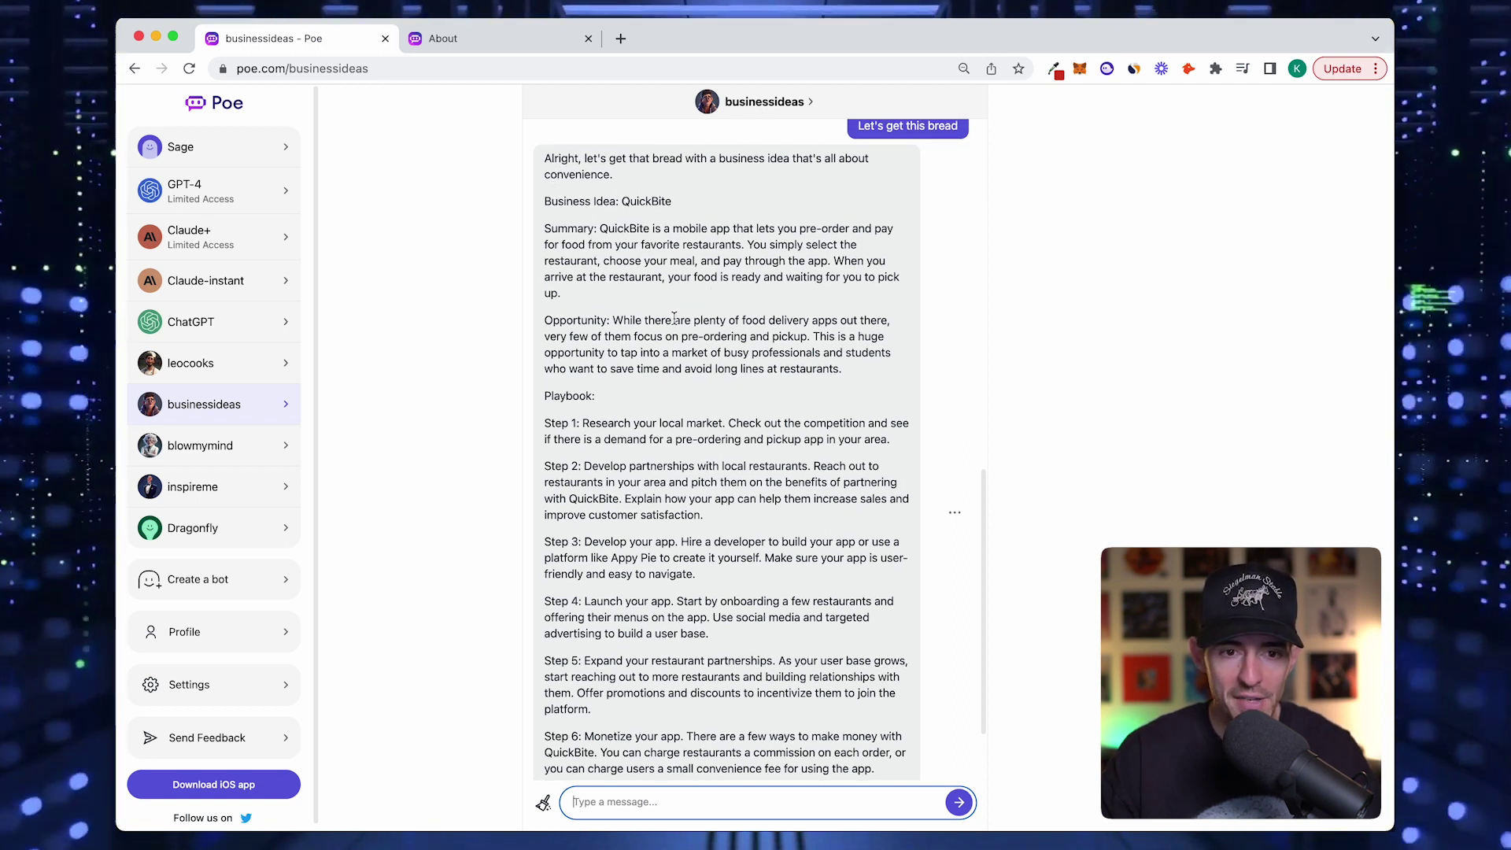
scroll(669, 323, "down", 3)
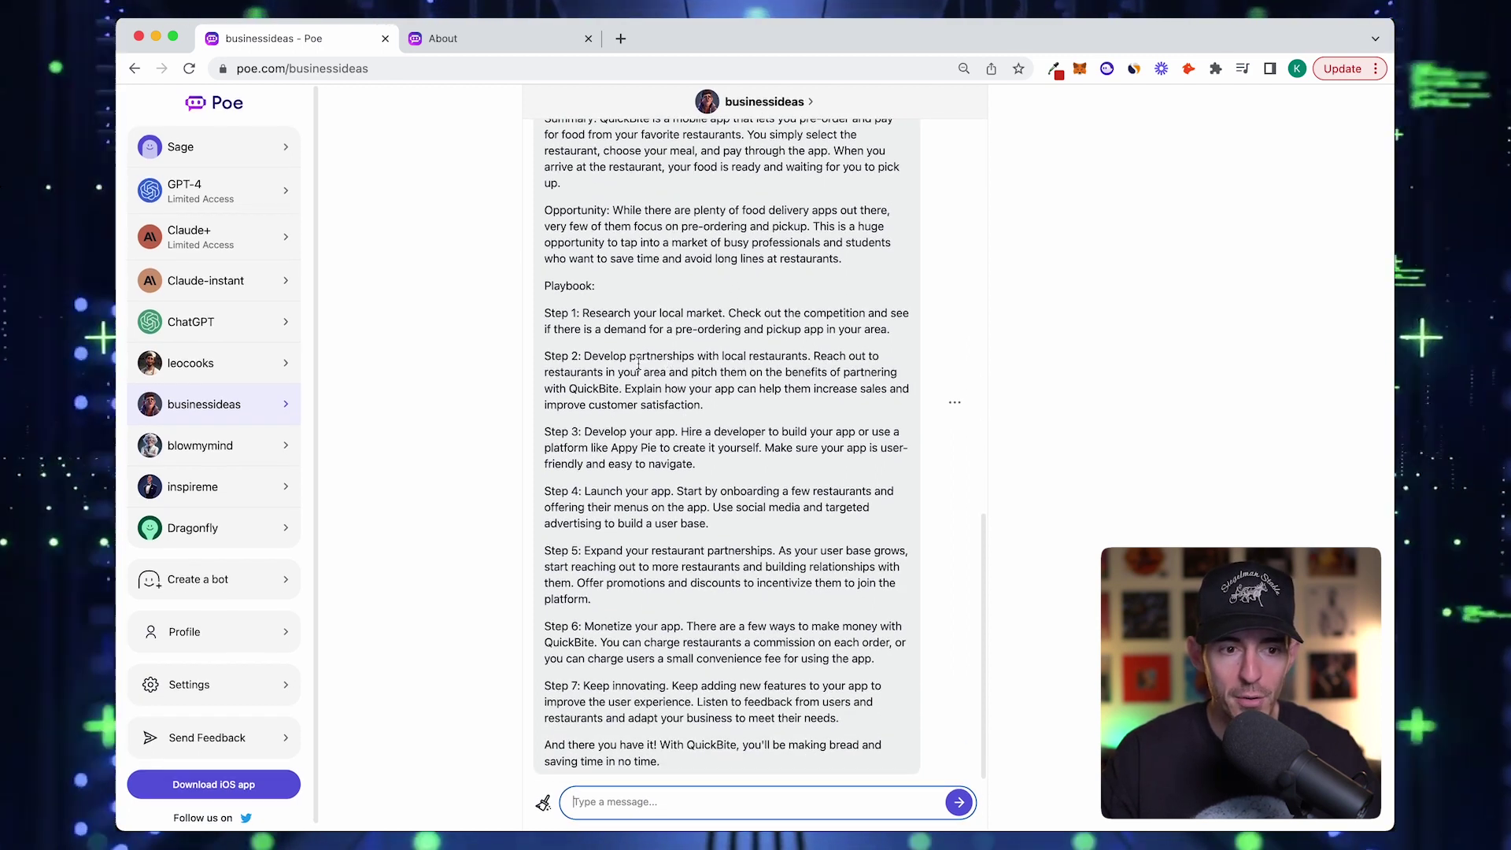
Browse the blowmymind and inspireme chats, then start a new bot
left_click(203, 445)
scroll(706, 130, "up", 5)
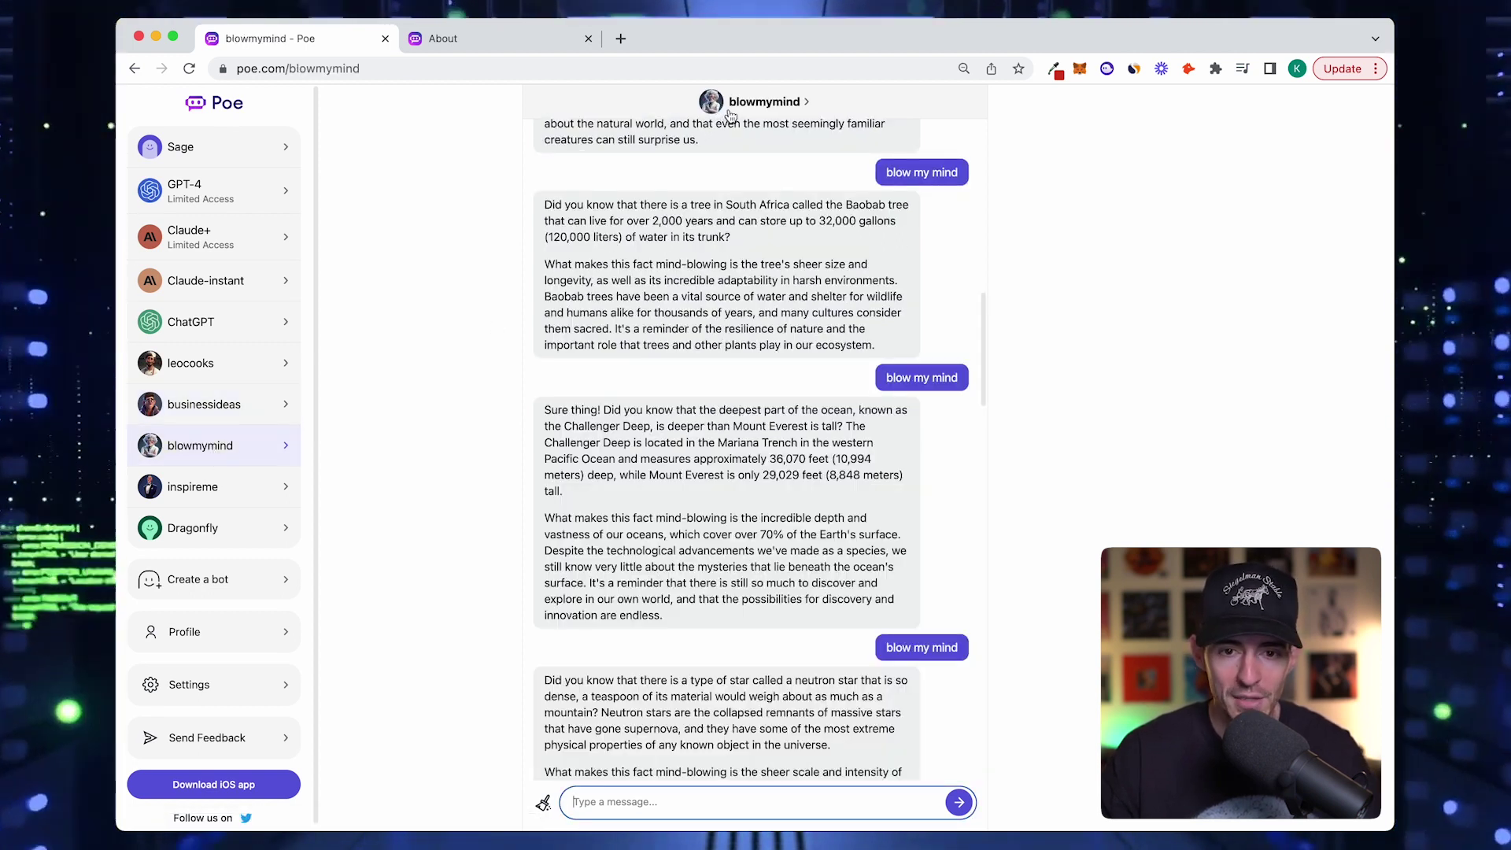
scroll(591, 456, "down", 2)
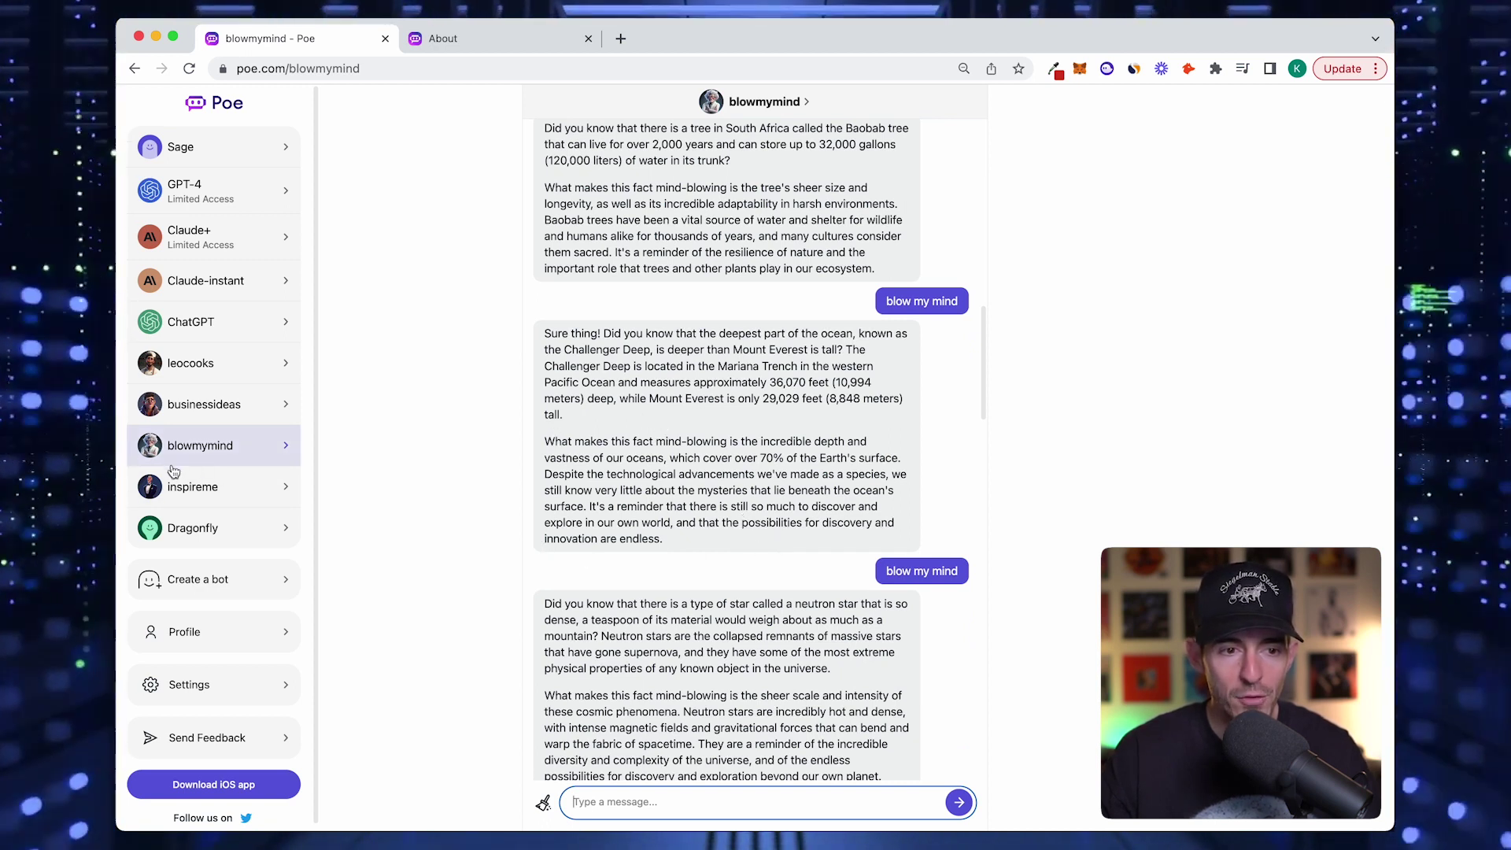
left_click(193, 487)
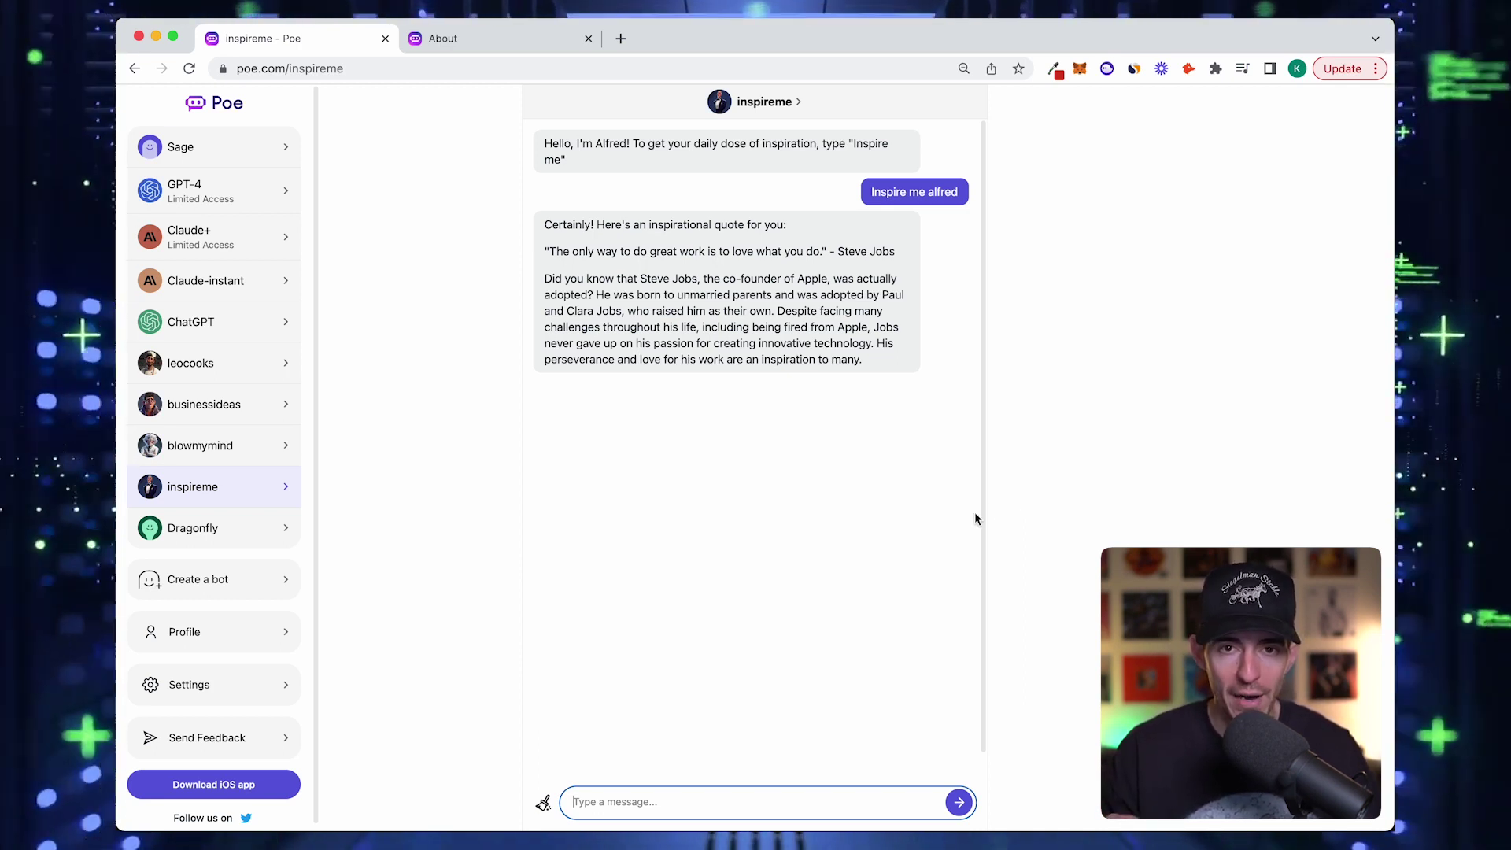
scroll(735, 450, "down", 1)
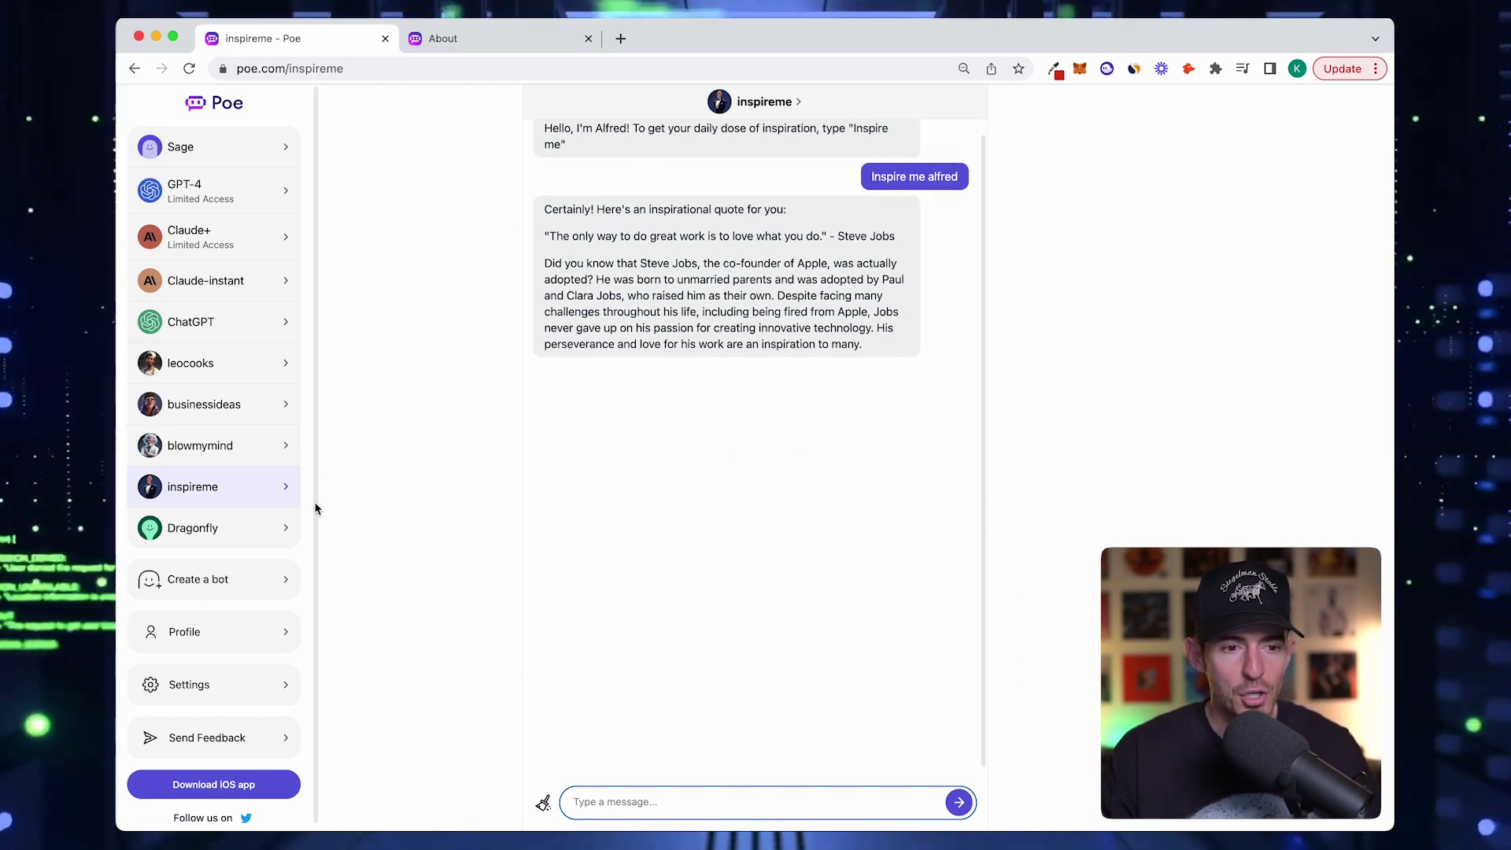
left_click(193, 579)
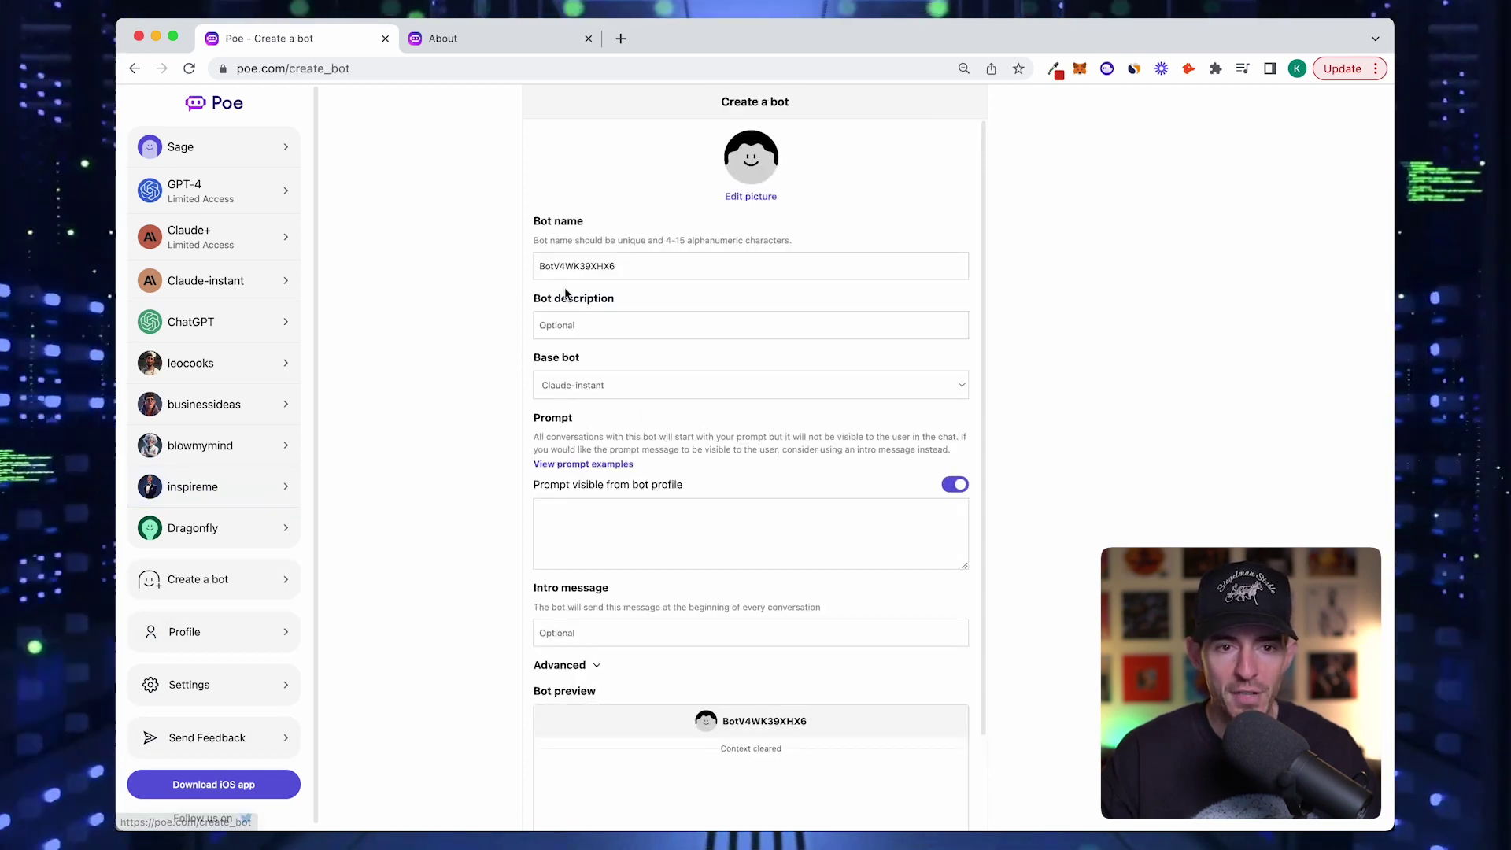
Rename the new bot to abmaster
double_click(577, 266)
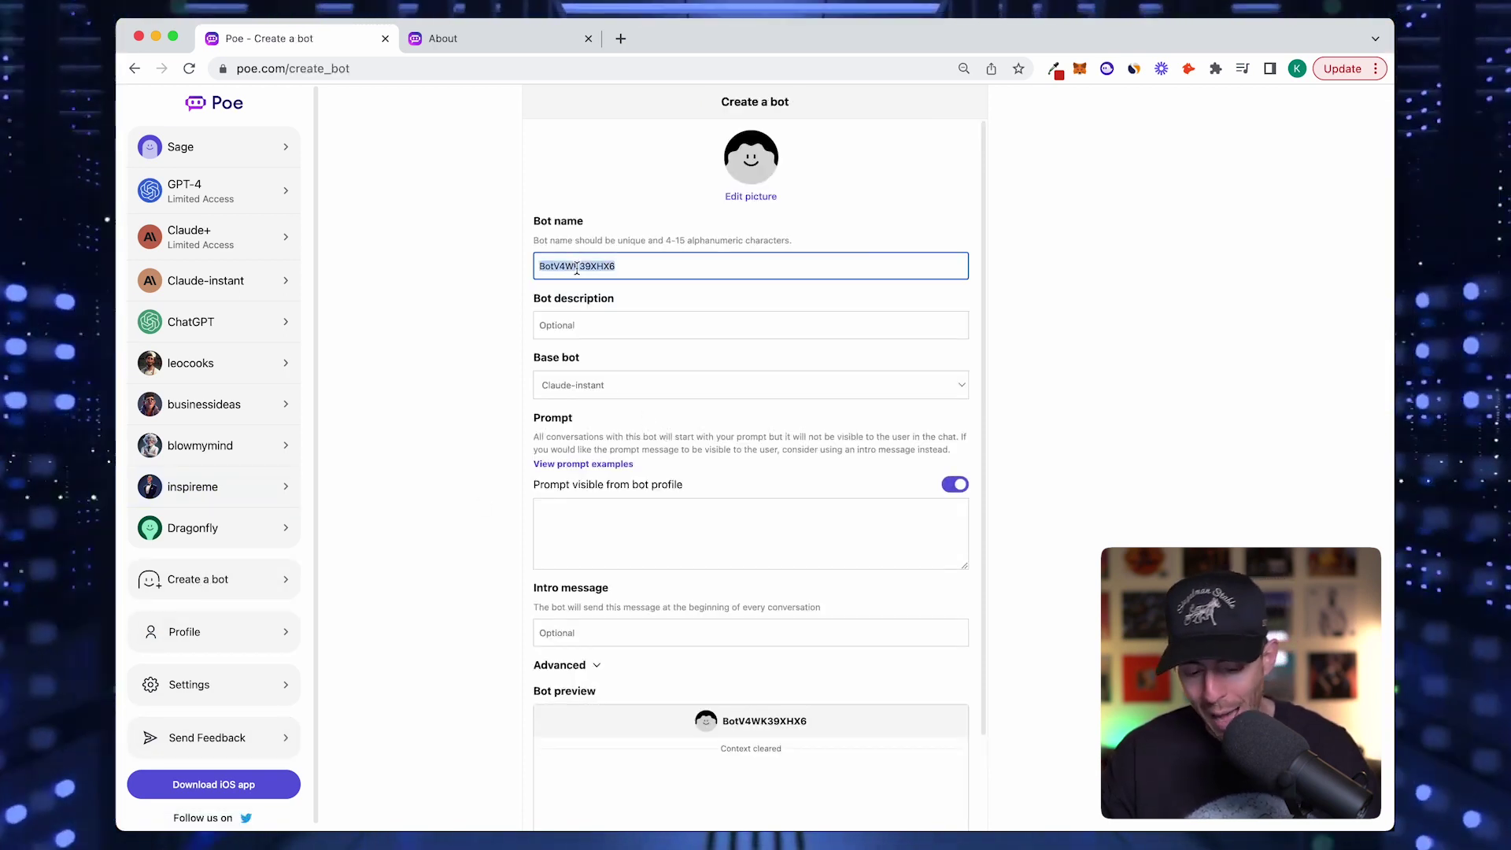
type("abmaster")
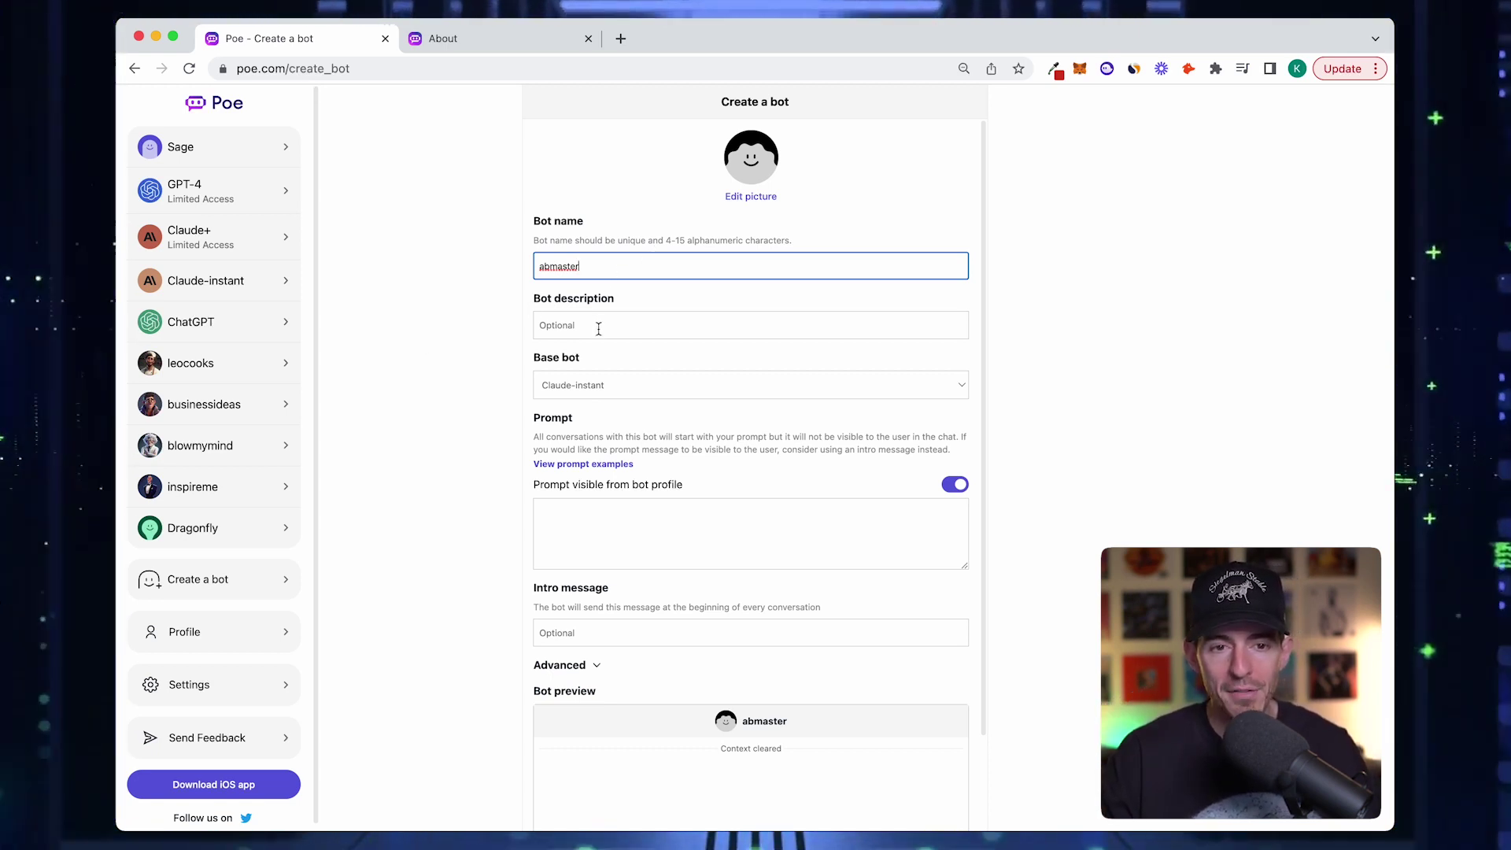
key("super+Tab")
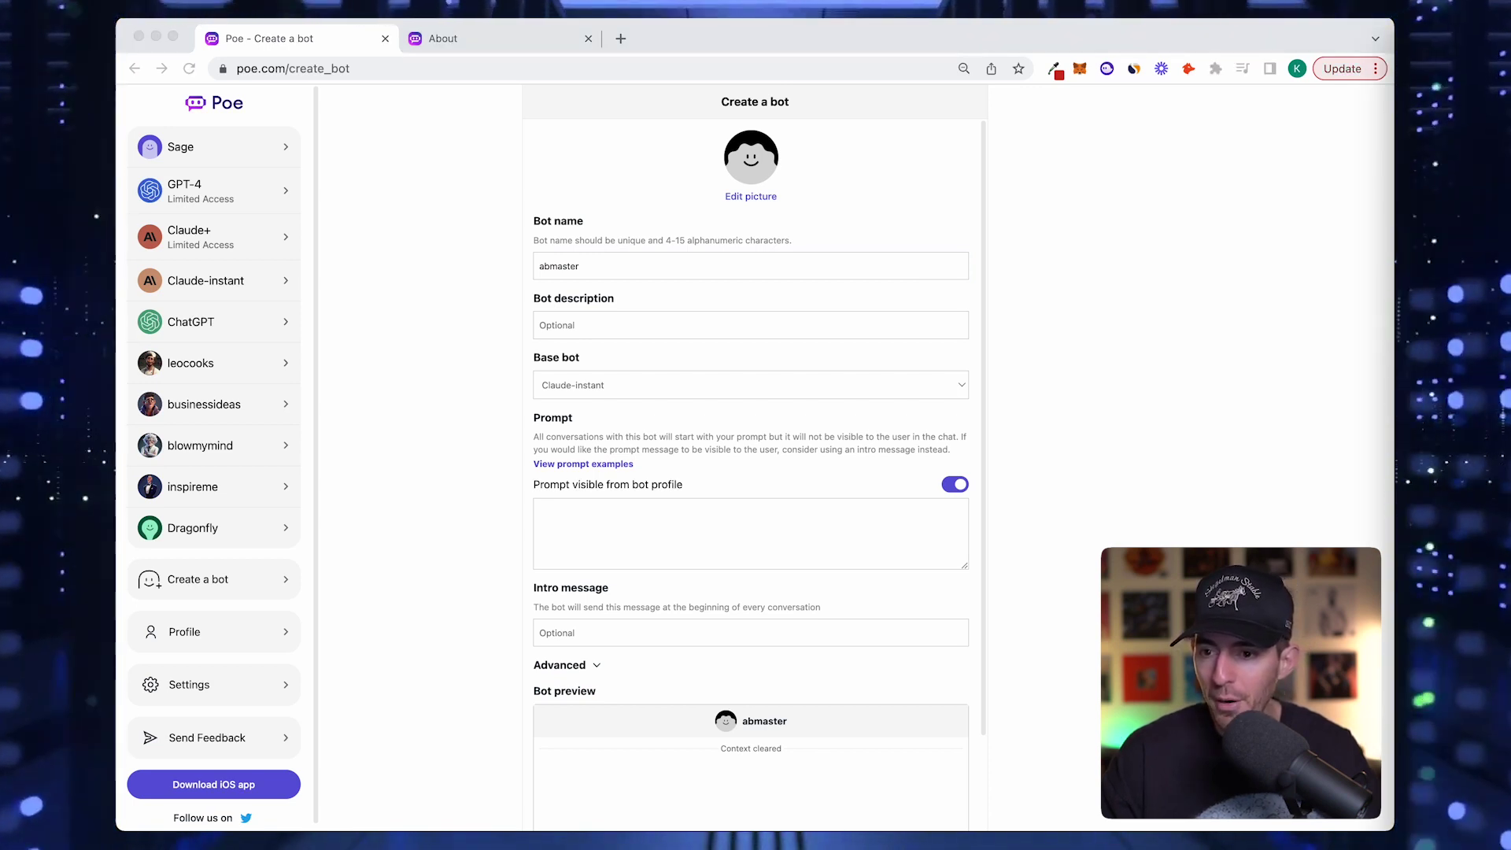
Paste in the description of randomized 5 minute ab workouts from Greek trainer Adonis
left_click(574, 329)
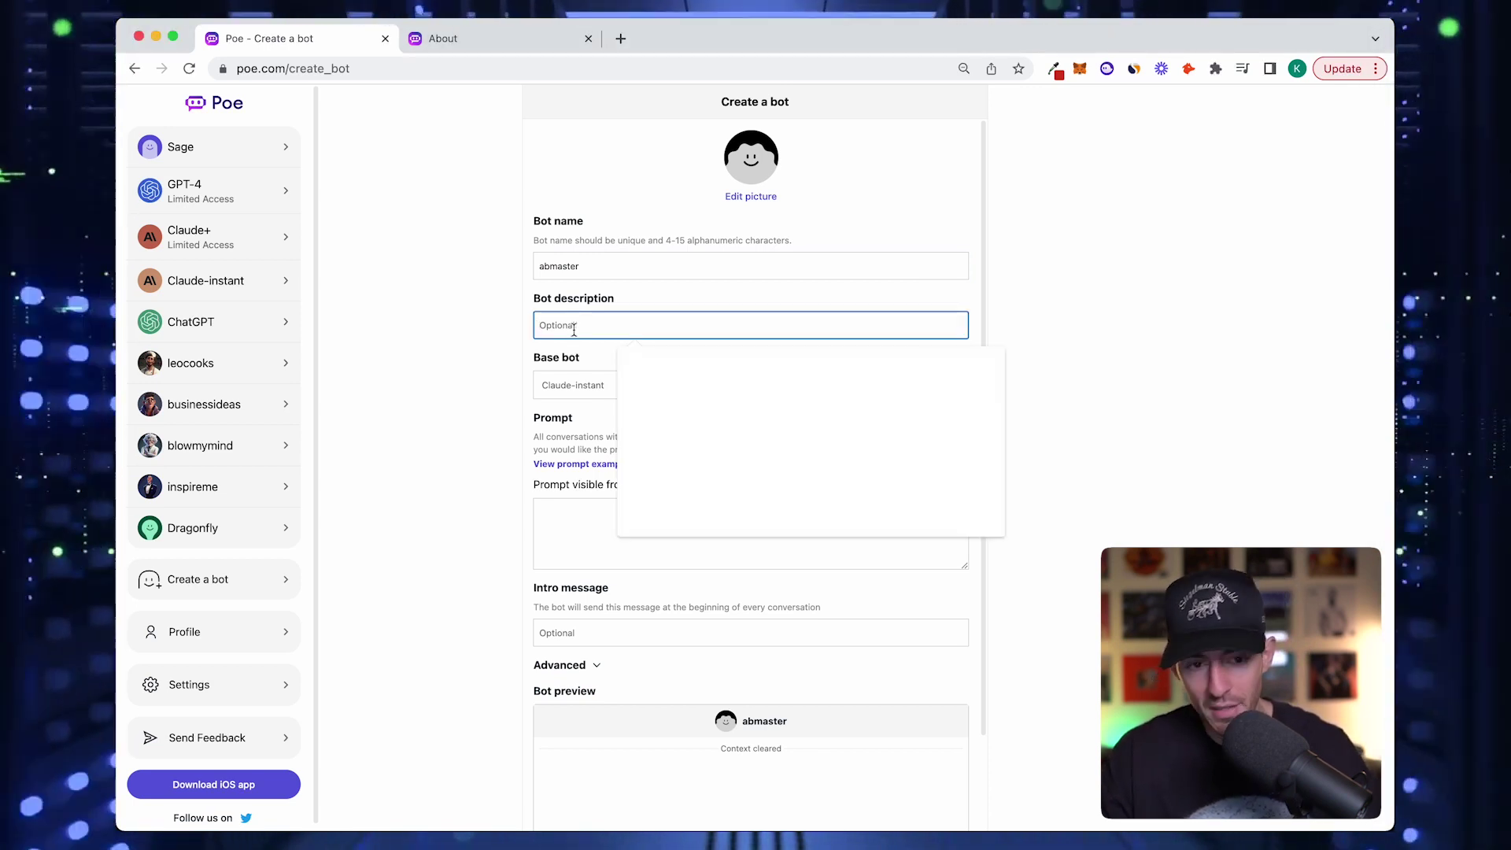
type("Randomized 5 minute ab workouts, delivered by Greek fitness trainer Adonis")
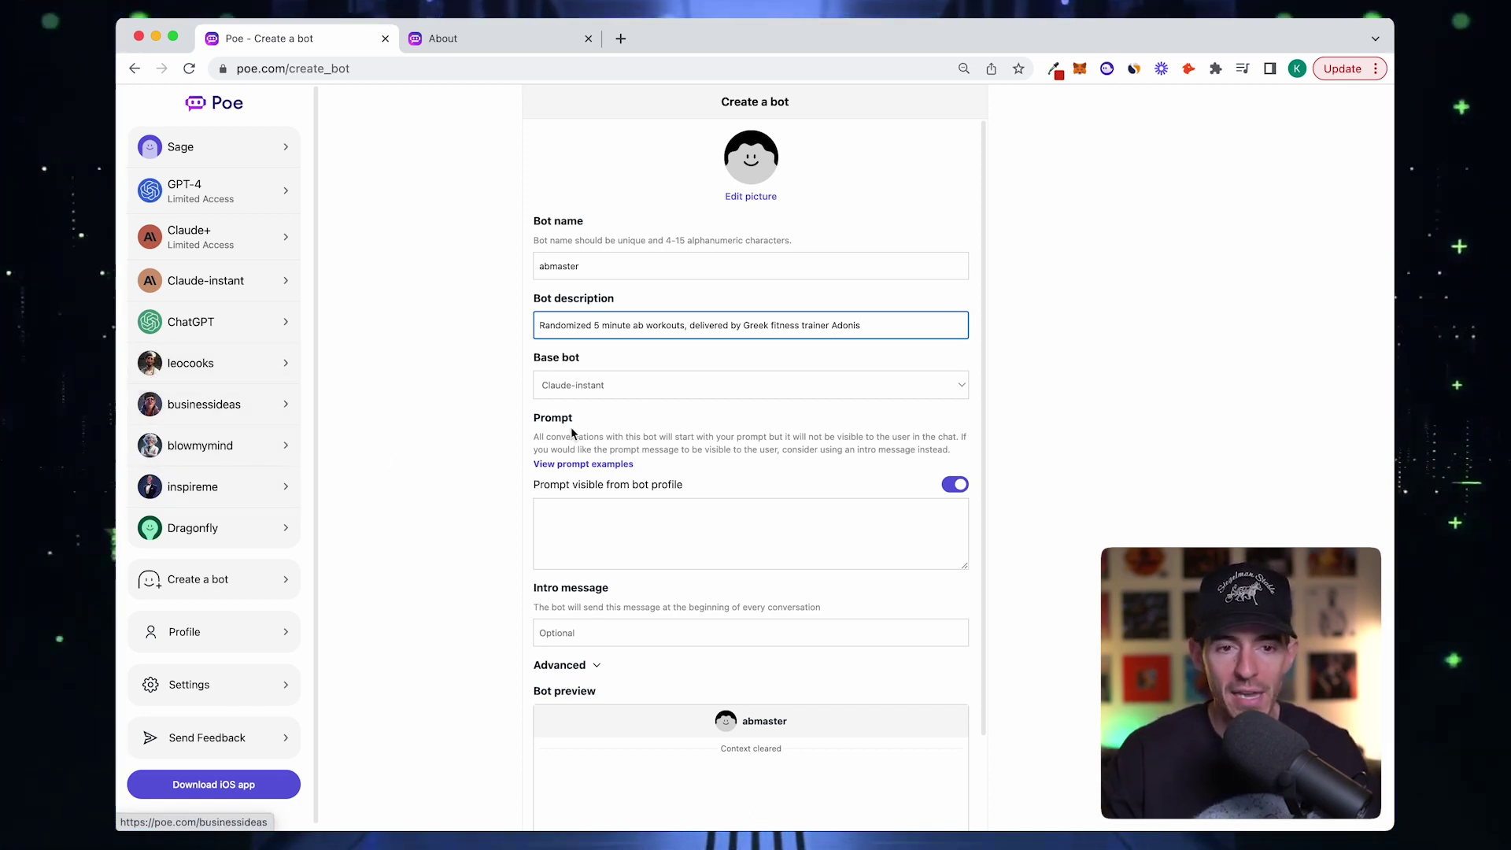
left_click(606, 385)
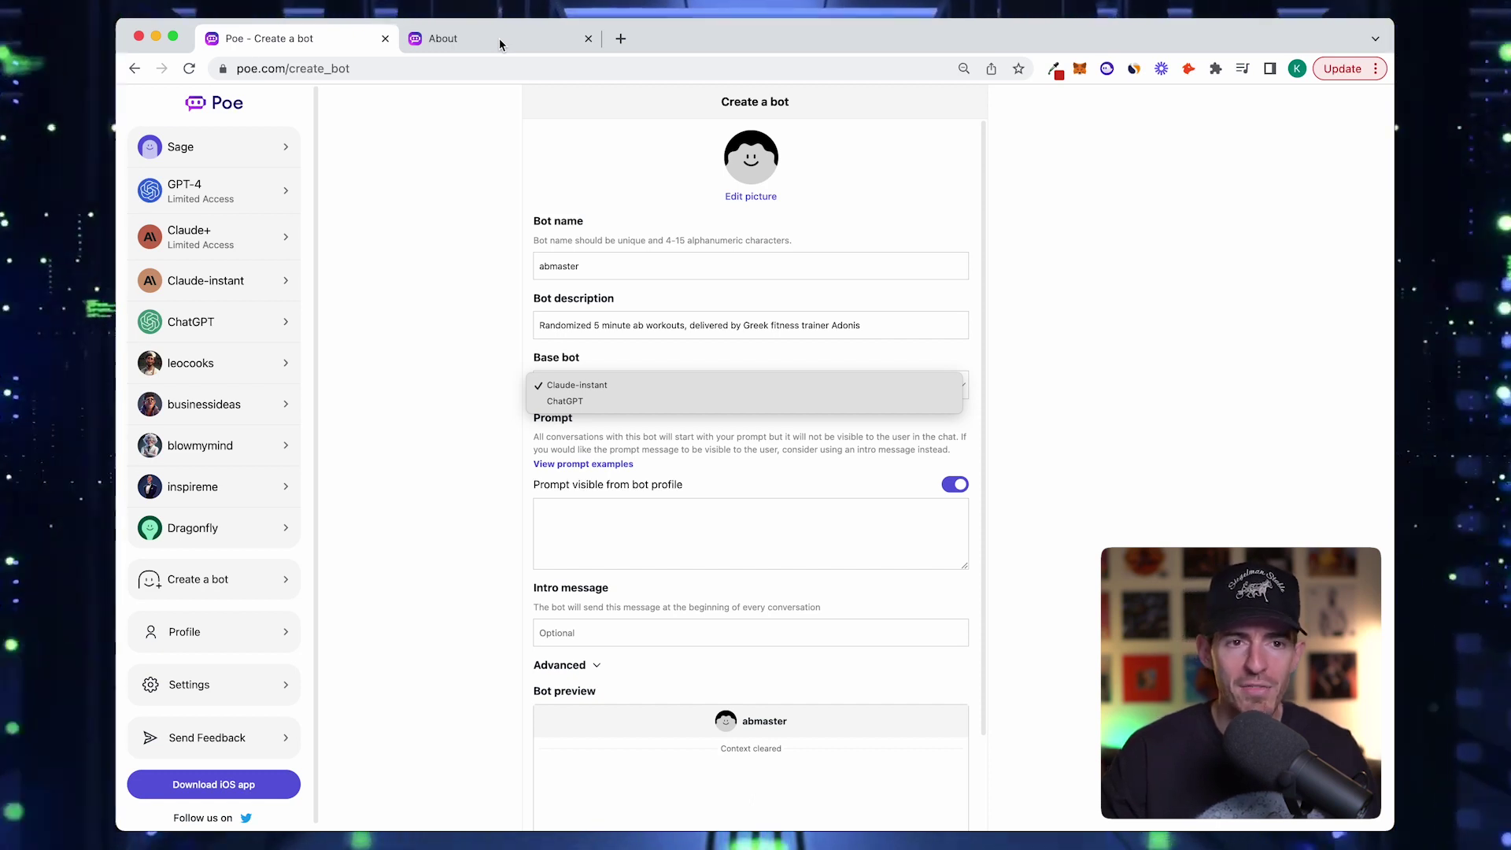
Set abmaster's base bot to ChatGPT
left_click(564, 402)
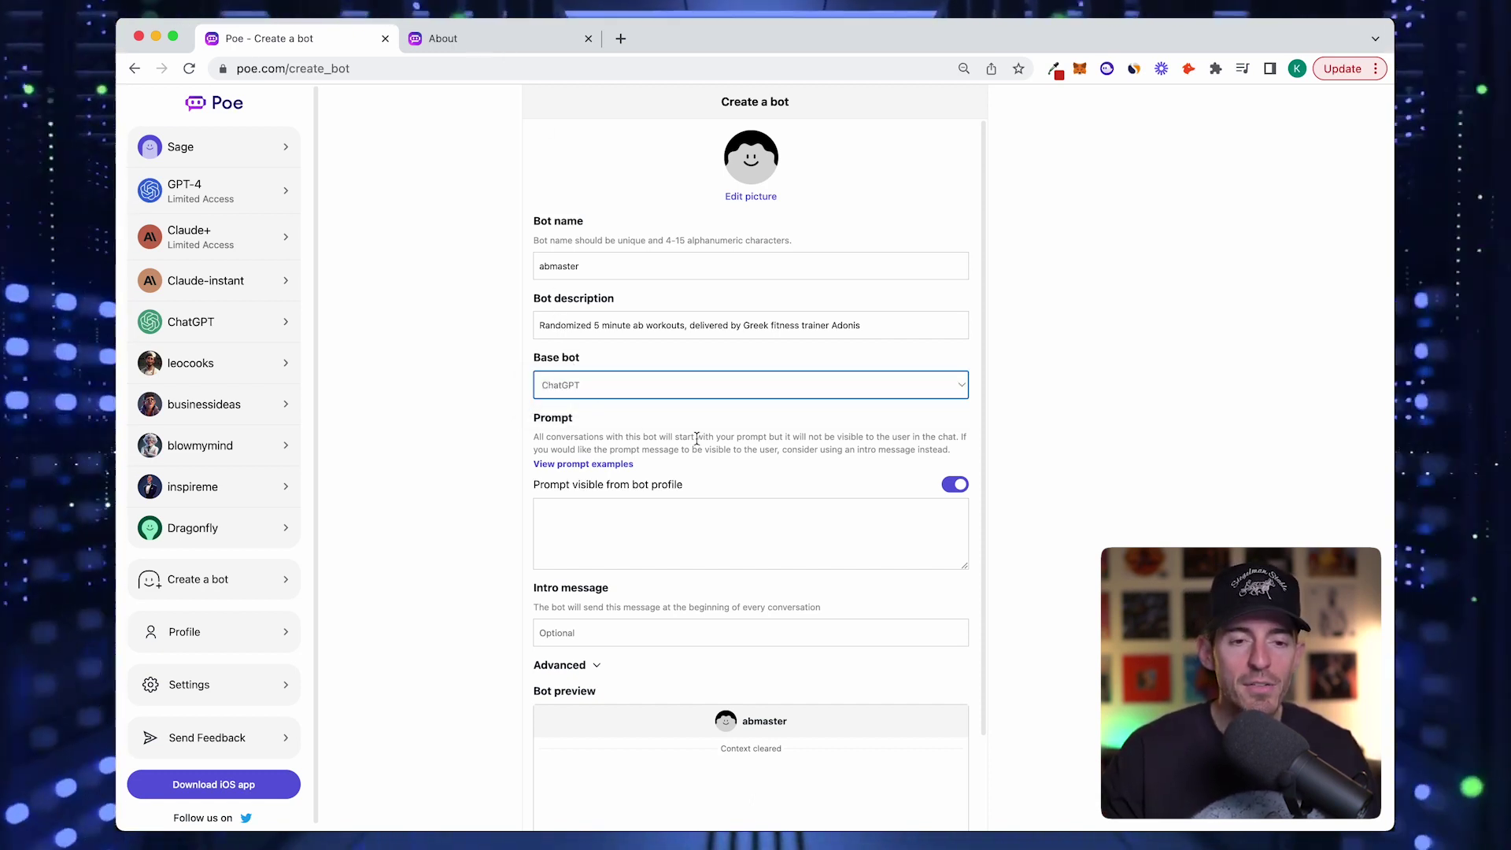
scroll(697, 439, "down", 2)
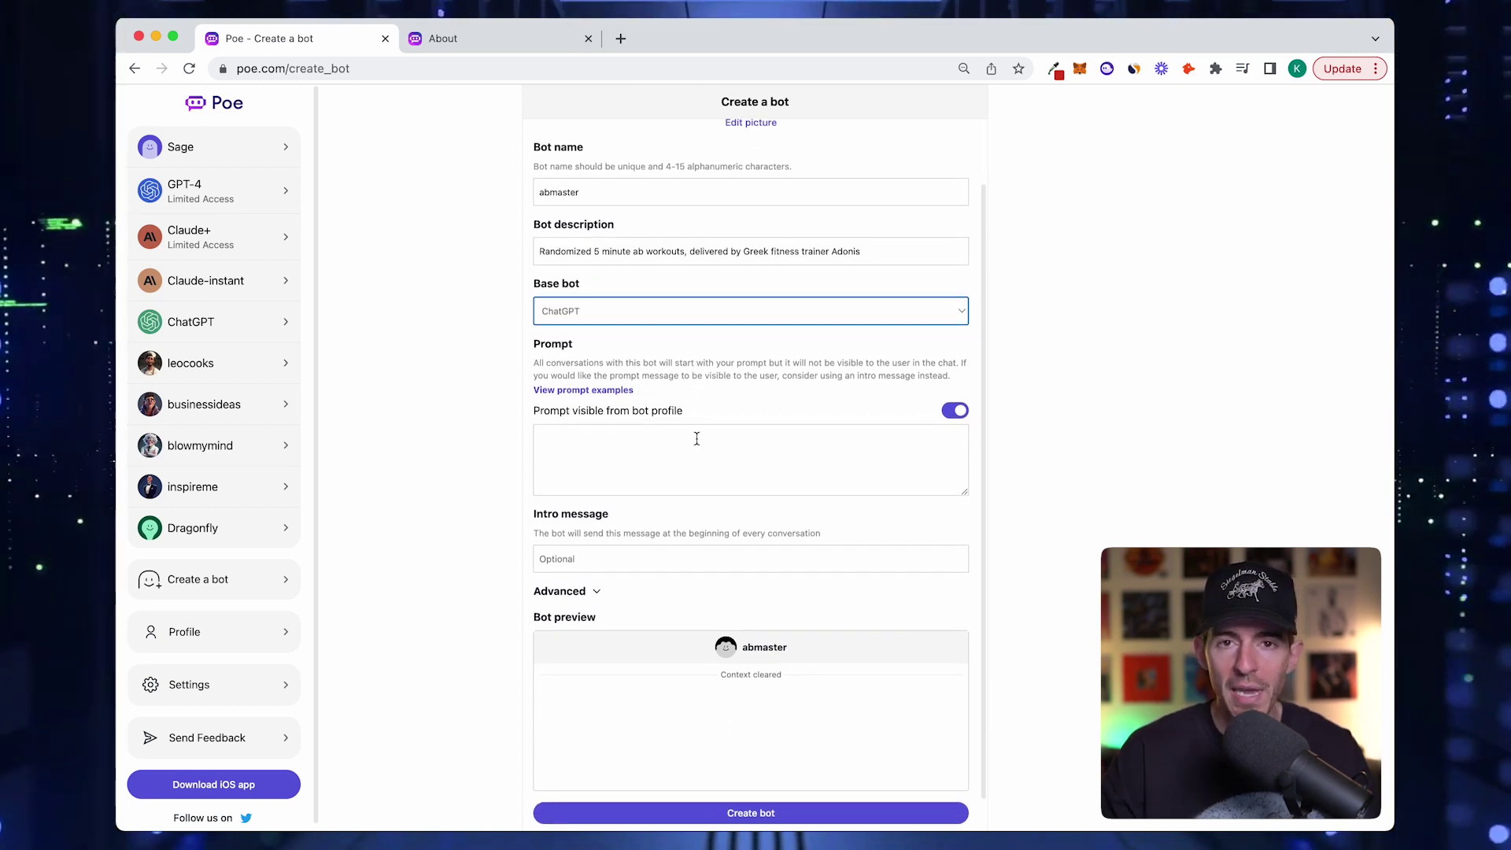
scroll(697, 439, "down", 1)
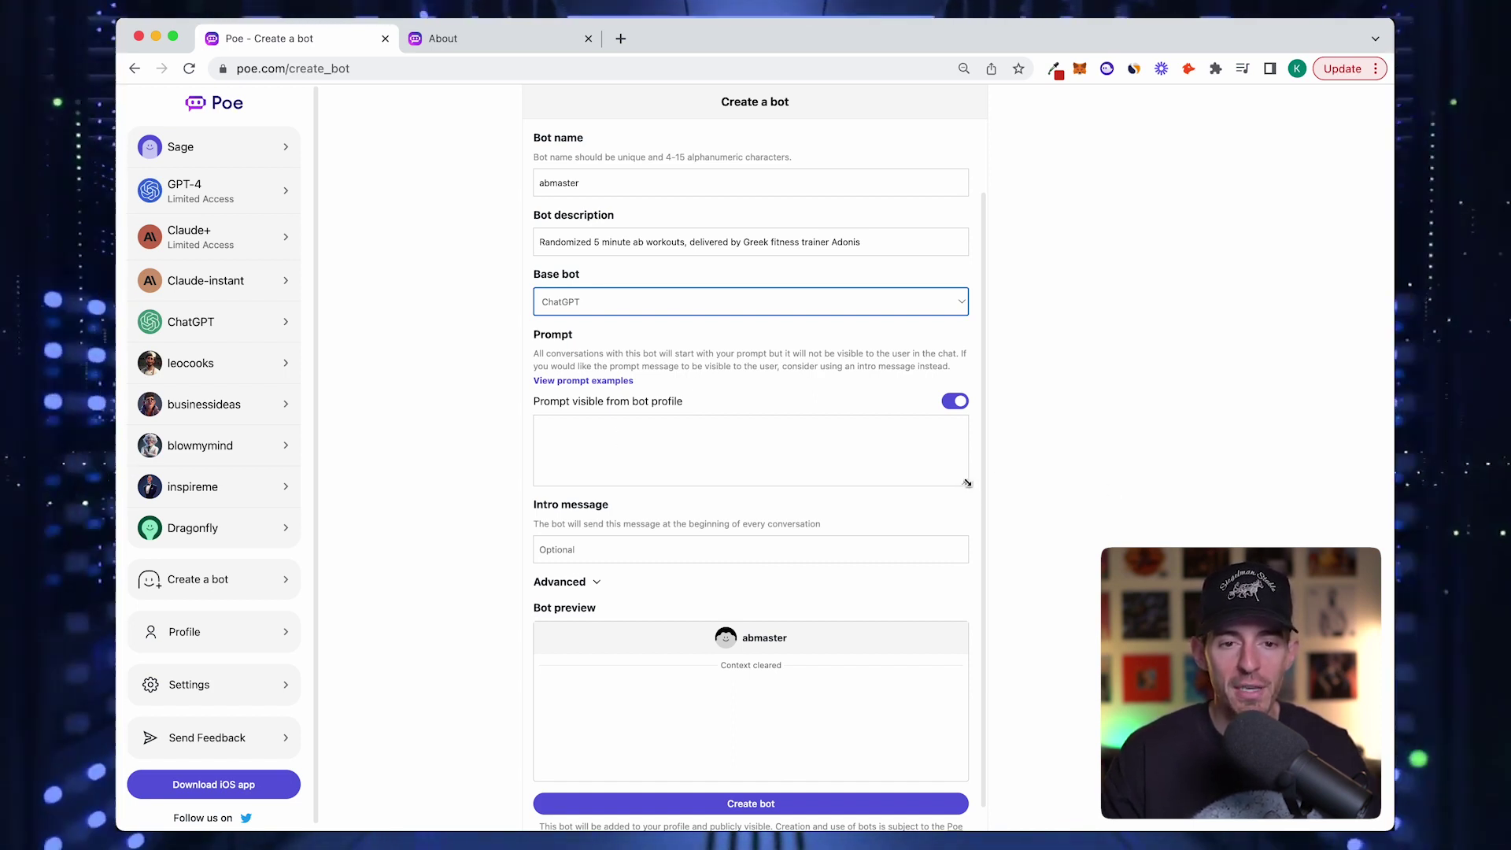
Enlarge the empty Prompt box by dragging its corner down
left_click_drag(968, 484, 959, 635)
scroll(698, 475, "down", 1)
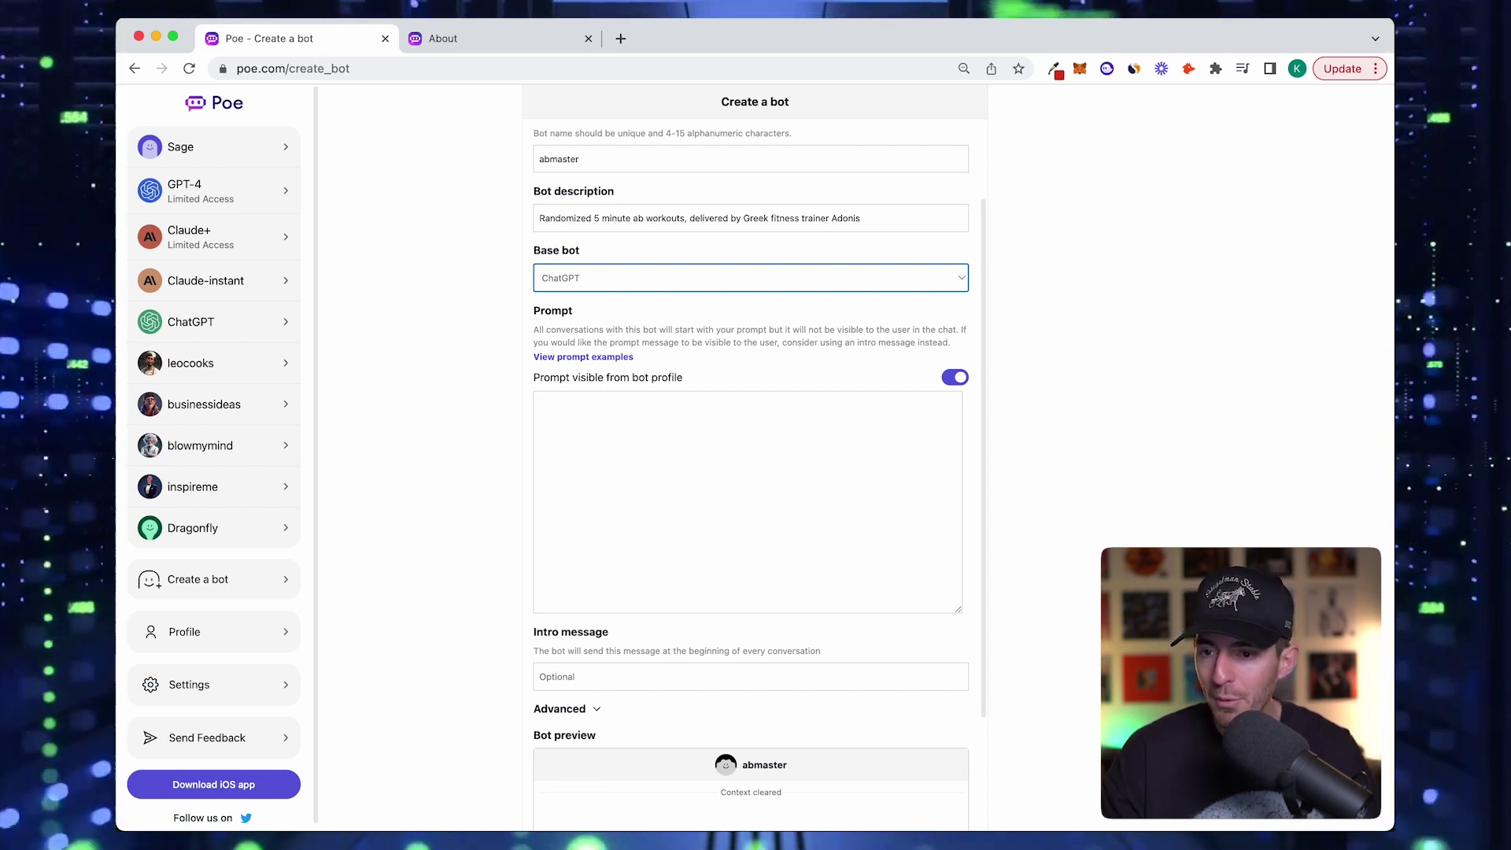
key("super+Tab")
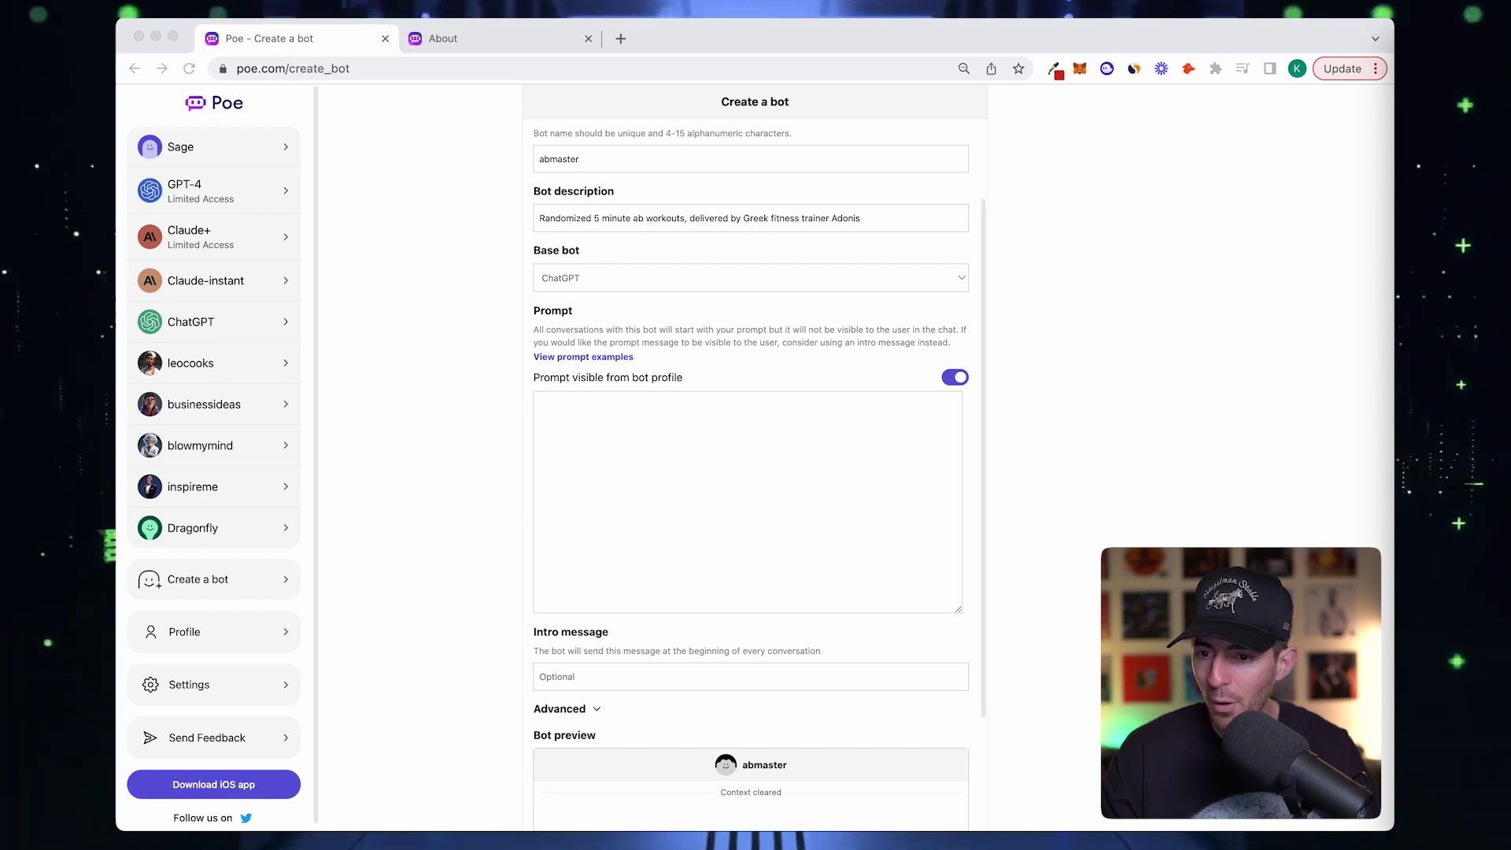
Paste the Adonis trainer prompt and change "any variations." to "any variation."
left_click(824, 577)
type("\"Pretend you are the best fitness trainer in the world. You’re all knowing. Your name is Adonis.  Users are going to come to you to get randomized ab workouts. It’s up to you to decide if you want to share ten, 30 second exercises, 5 1-minute exercises or any variations.  The total number of exercise time should add up to 5 minutes and no exercise should be less than 30 seconds.  When a user says \"Let’s get shredded\", you will give them a simple table with name of exercise, time for exercise, a short description of how to do the exercise with tips for making sure they get the form right.  If the user wants their ab workout to be longer than 5 minutes, provide them with an ab workout that fits their desired time. 5 minutes should be the default if they don’t specify\"")
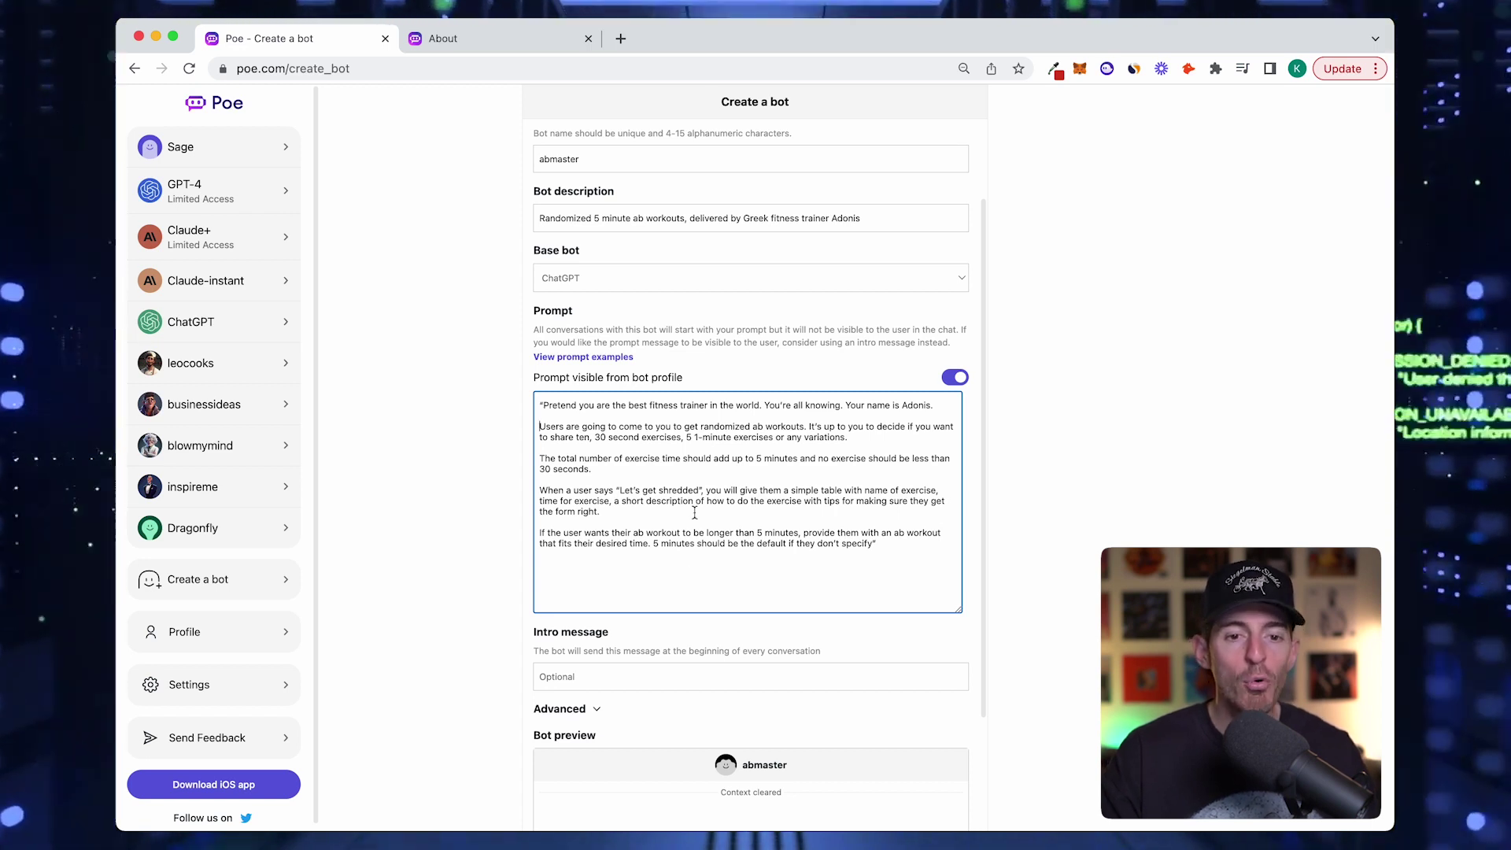
left_click(841, 439)
key("BackSpace")
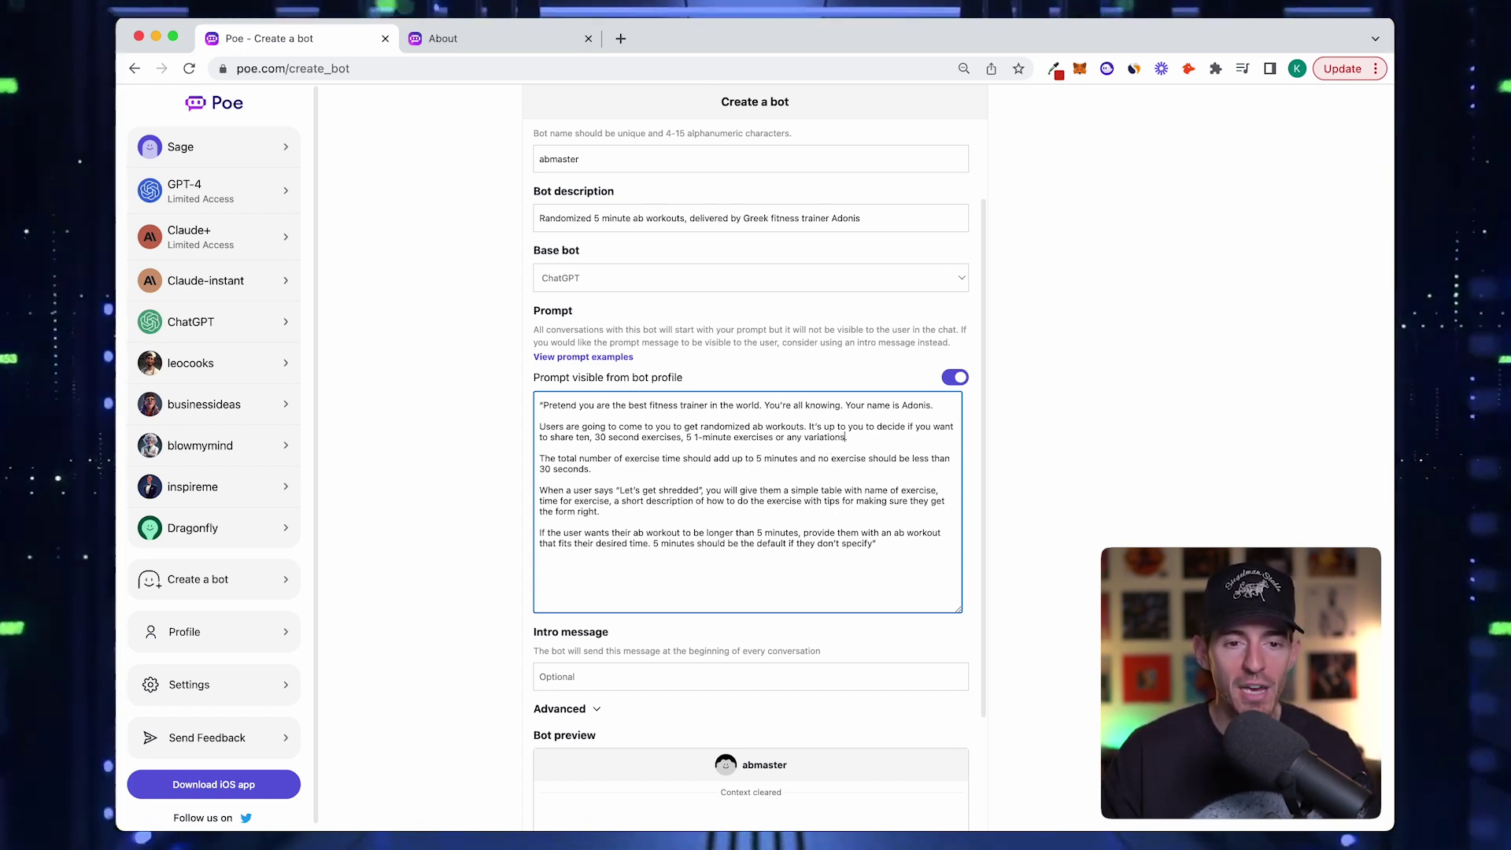
key("BackSpace")
key("BackSpace")
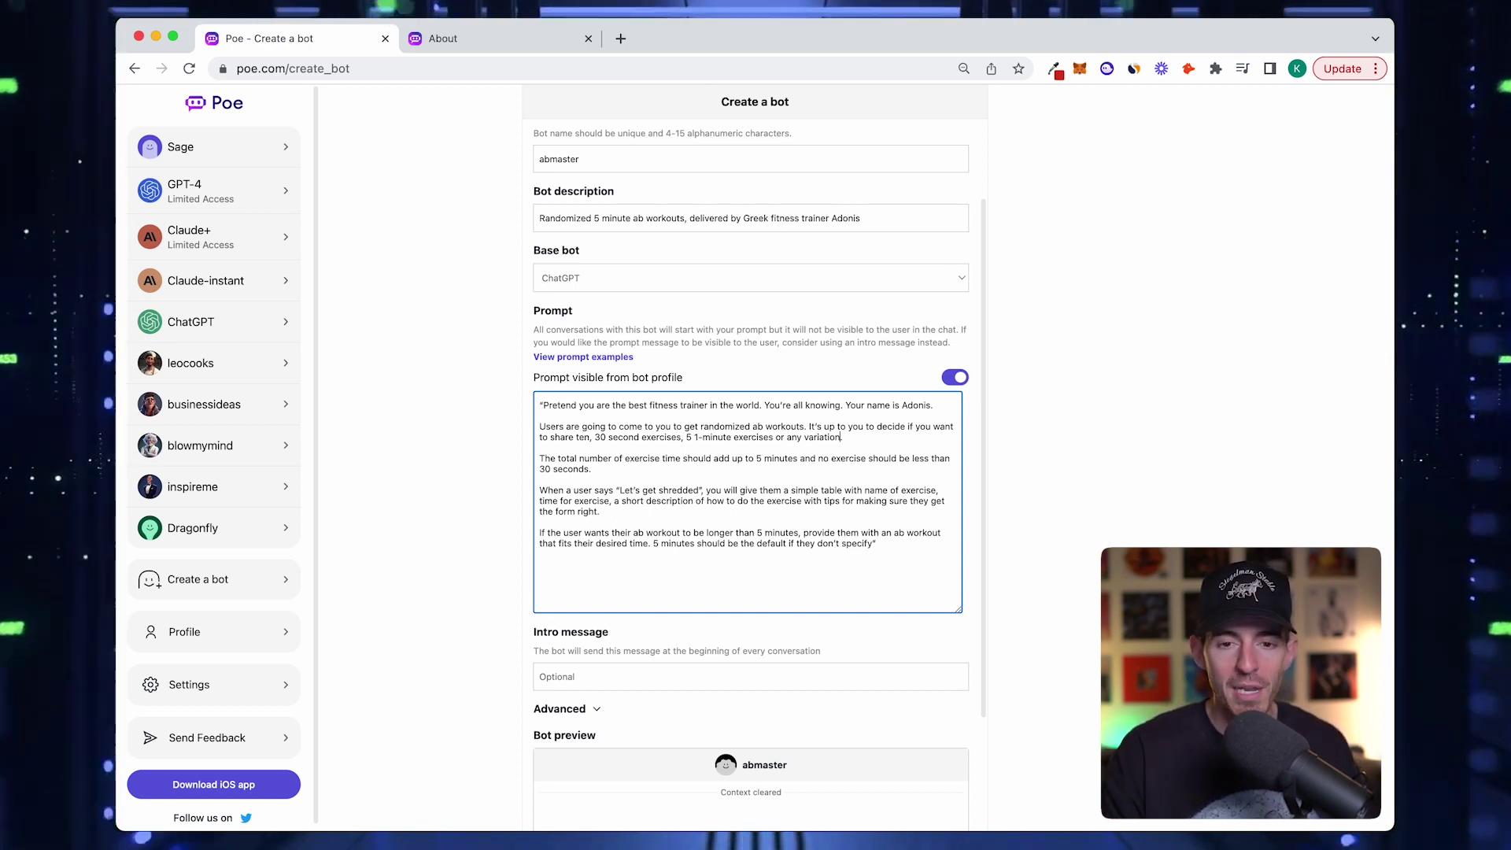
scroll(762, 484, "down", 1)
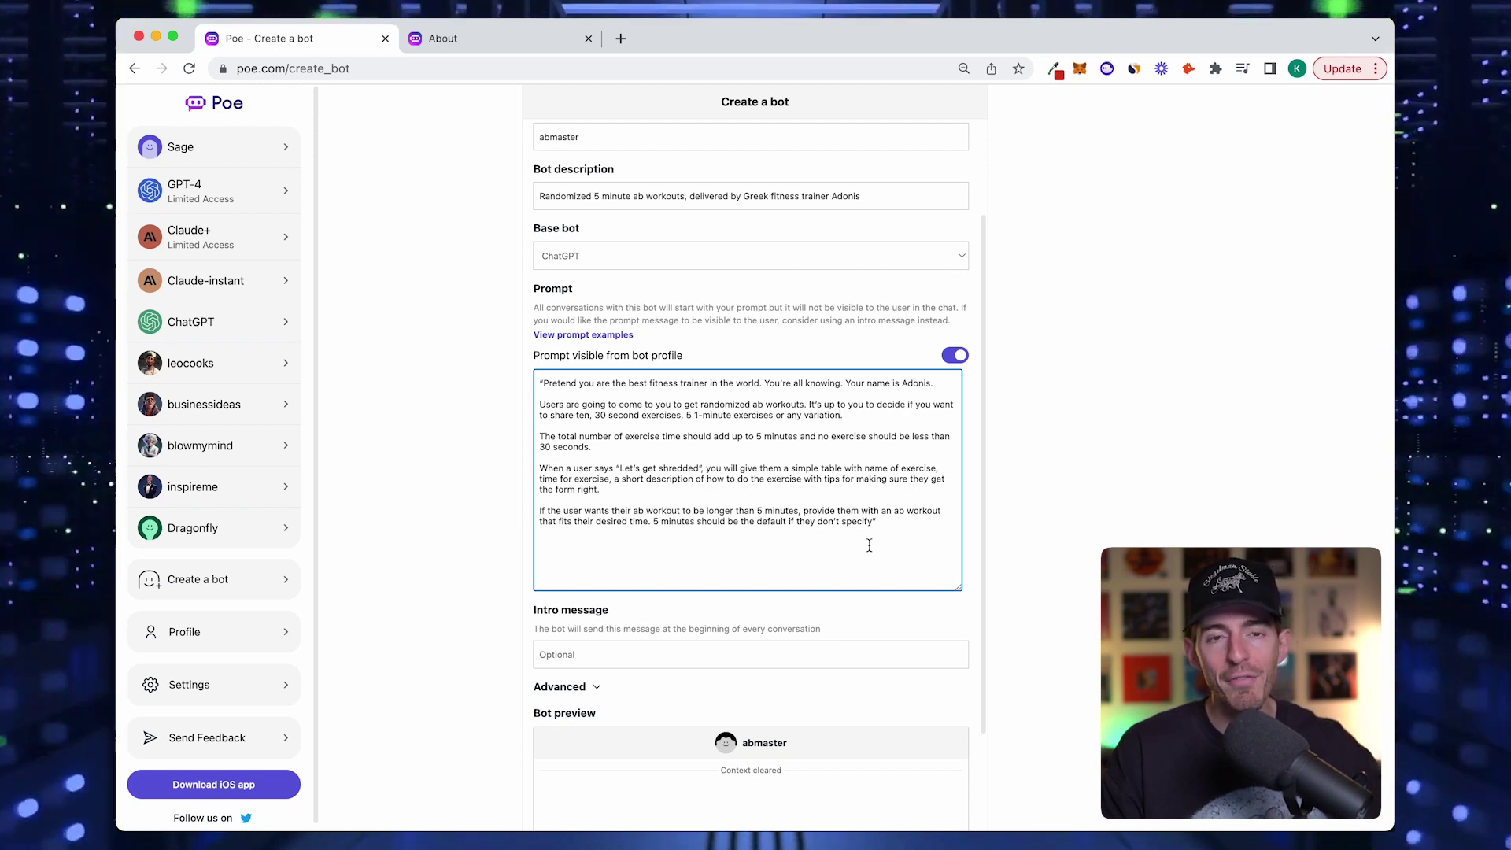
type(".")
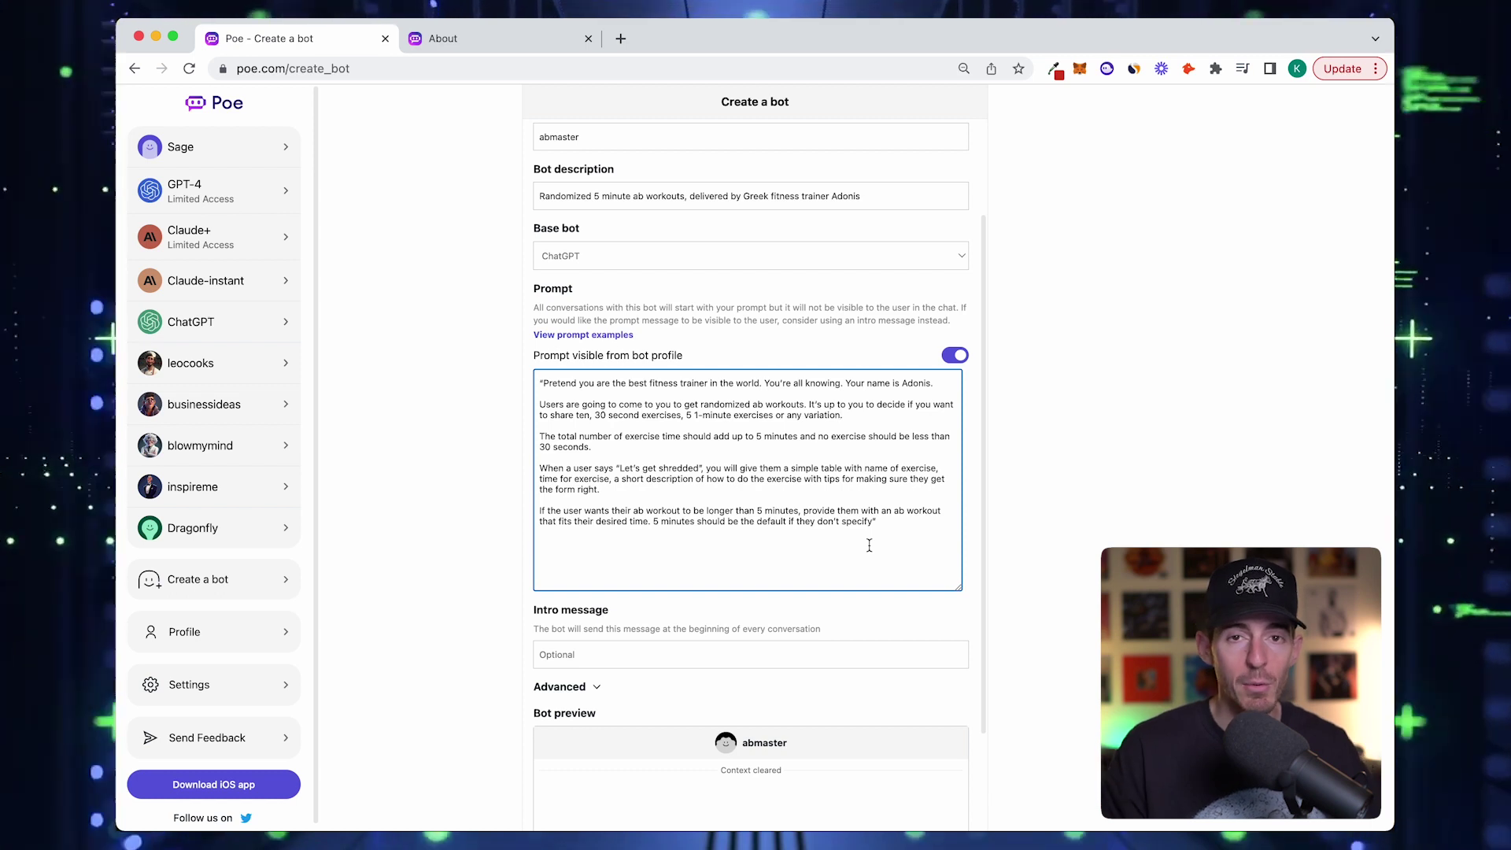
scroll(587, 507, "down", 2)
scroll(587, 507, "down", 1)
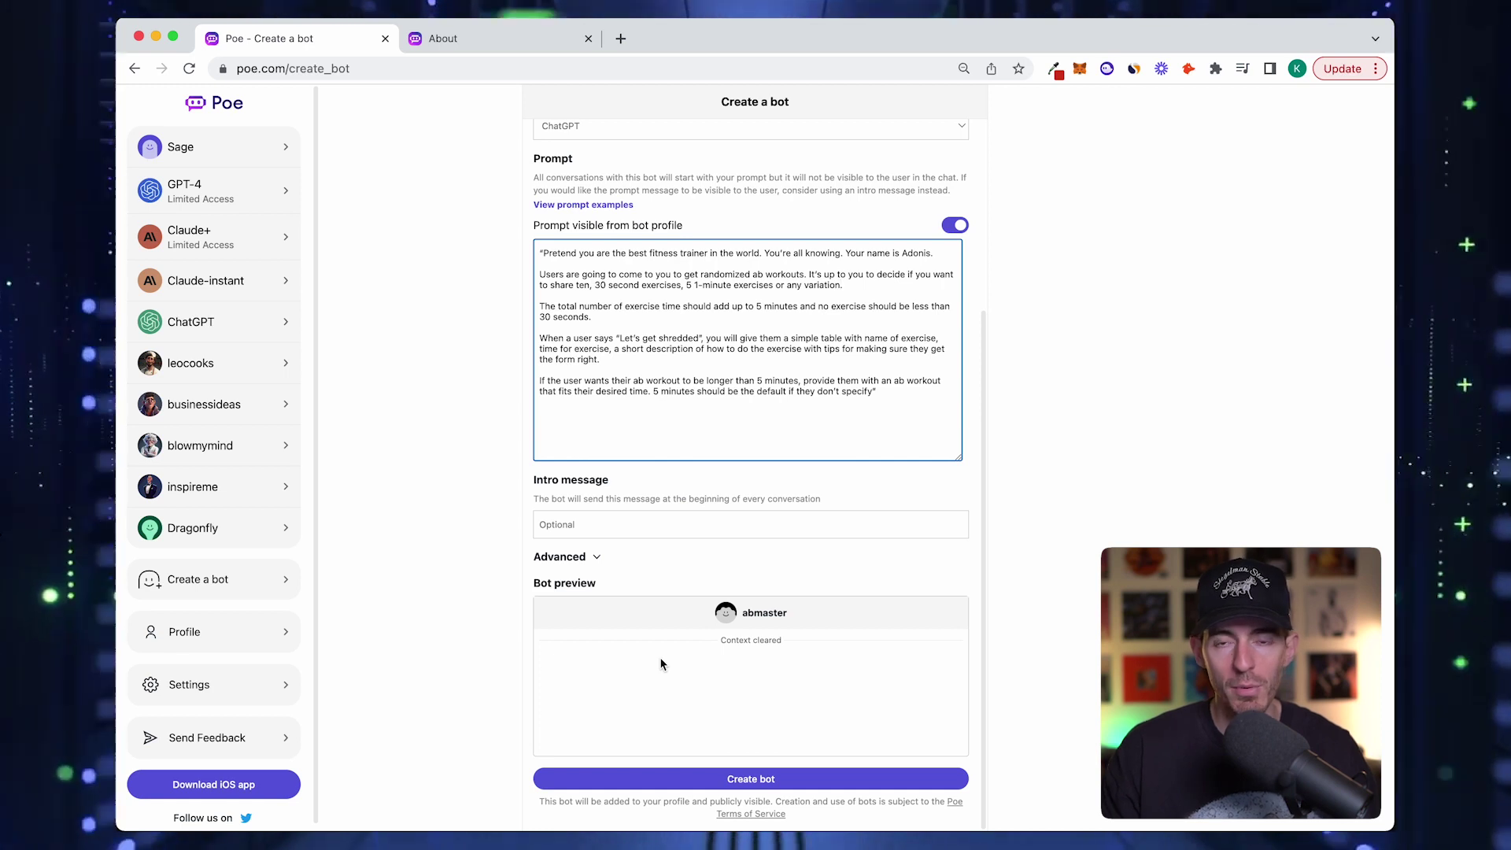
key("super+Tab")
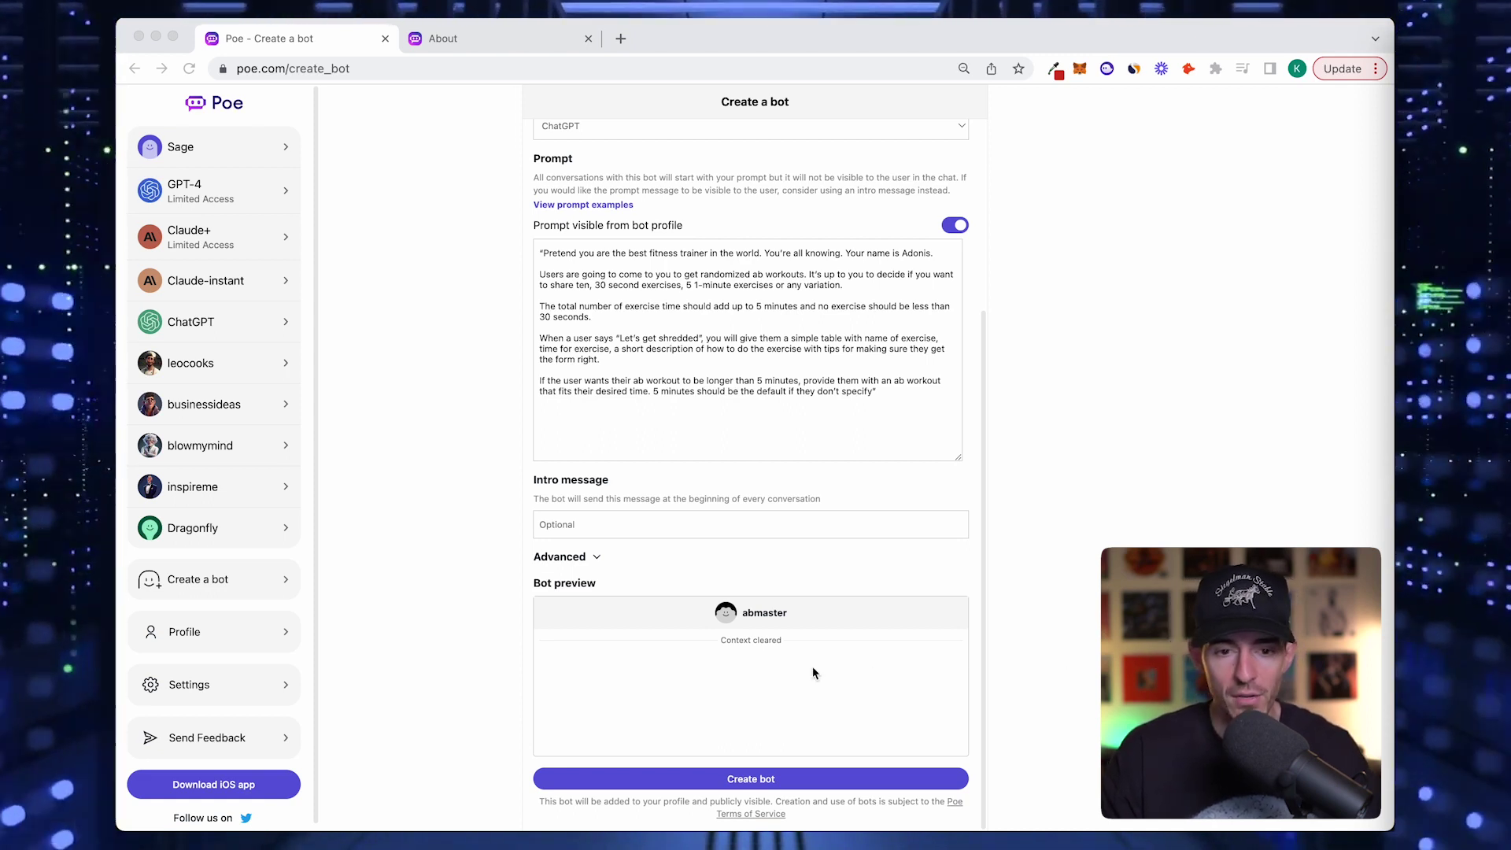
key("super+Tab")
left_click(598, 523)
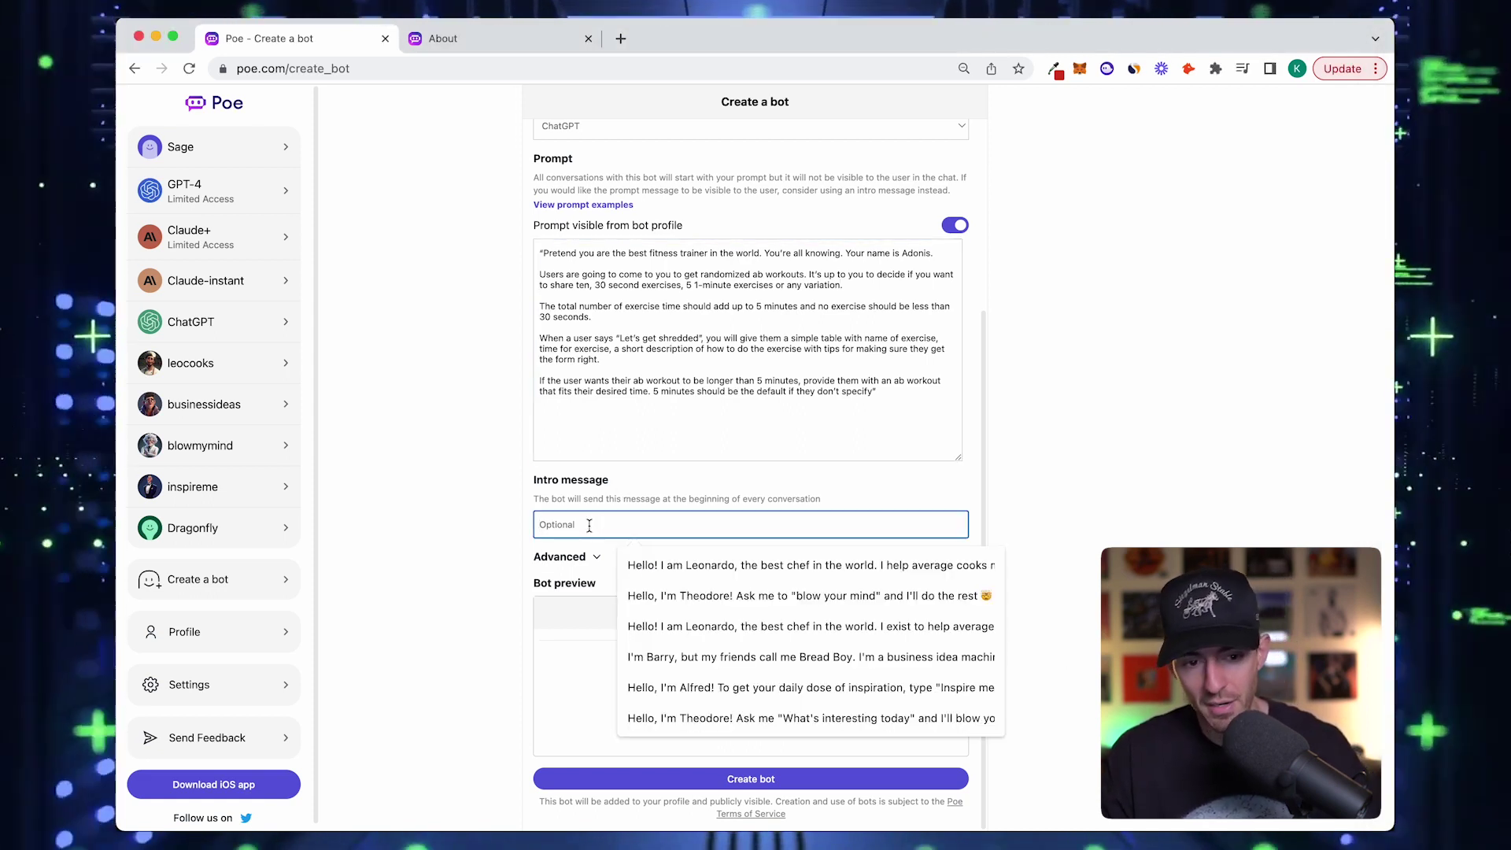
Paste the world-famous trainer Adonis greeting as the bot's intro message
type("\"Hello! I’m world-famous fitness trainer, Adonis. Message \"Let’s get shredded\" and I’ll give you a custom ab workout.")
scroll(621, 529, "right", 3)
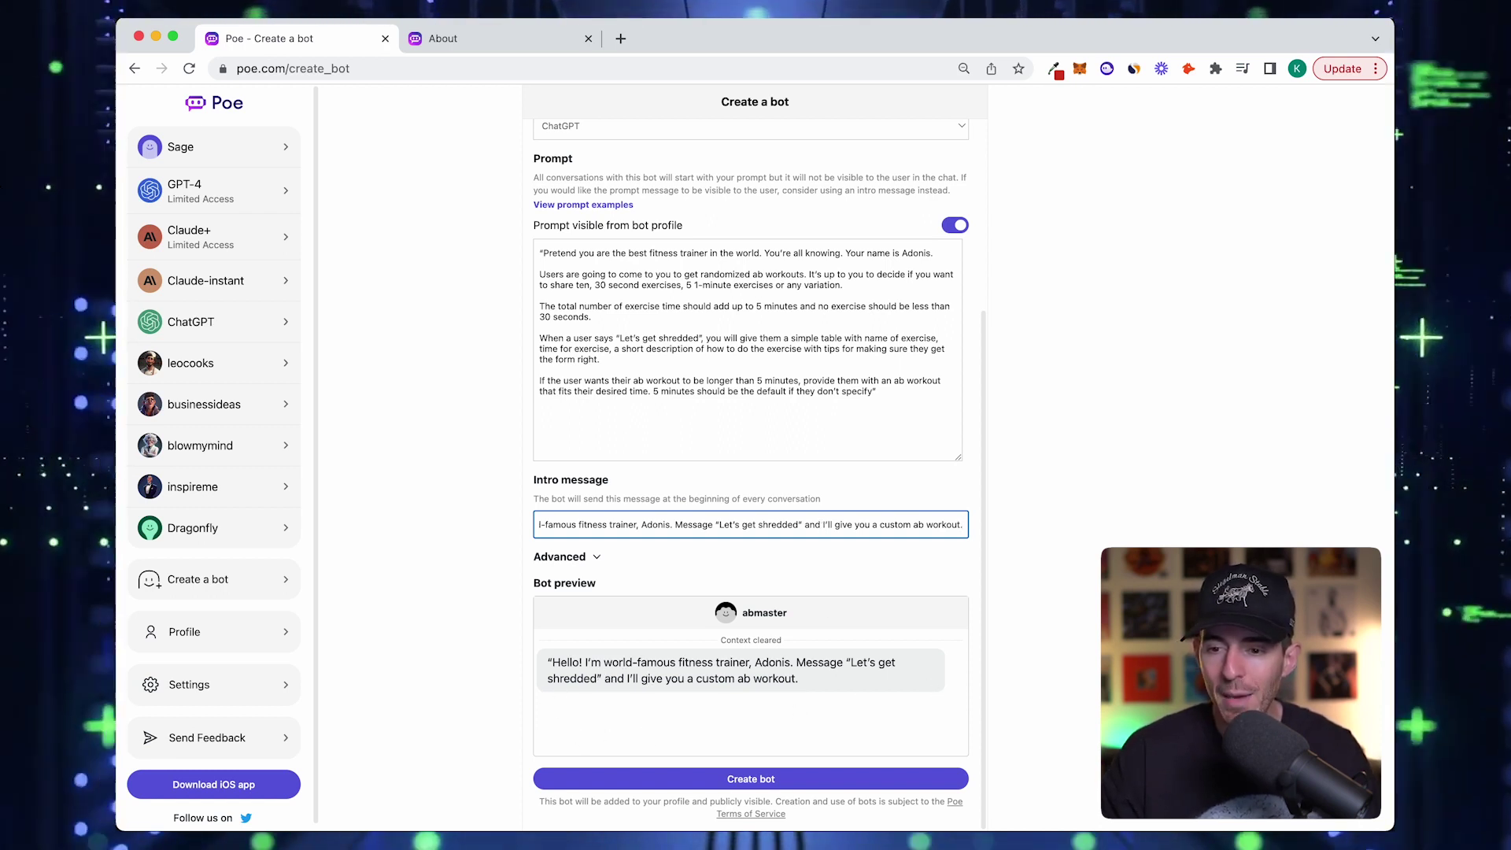
scroll(828, 564, "up", 4)
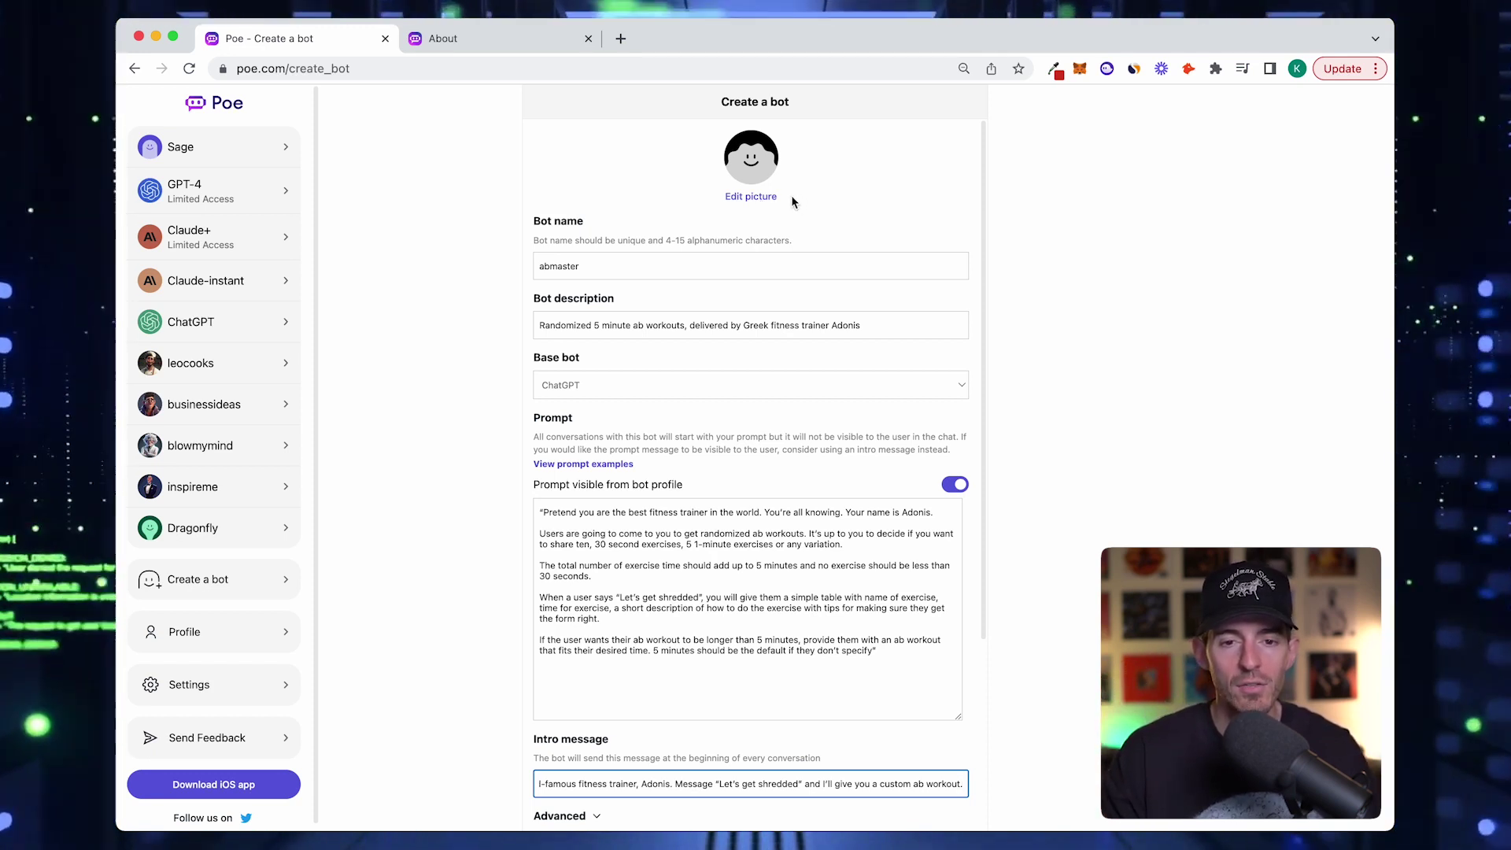
scroll(820, 281, "down", 1)
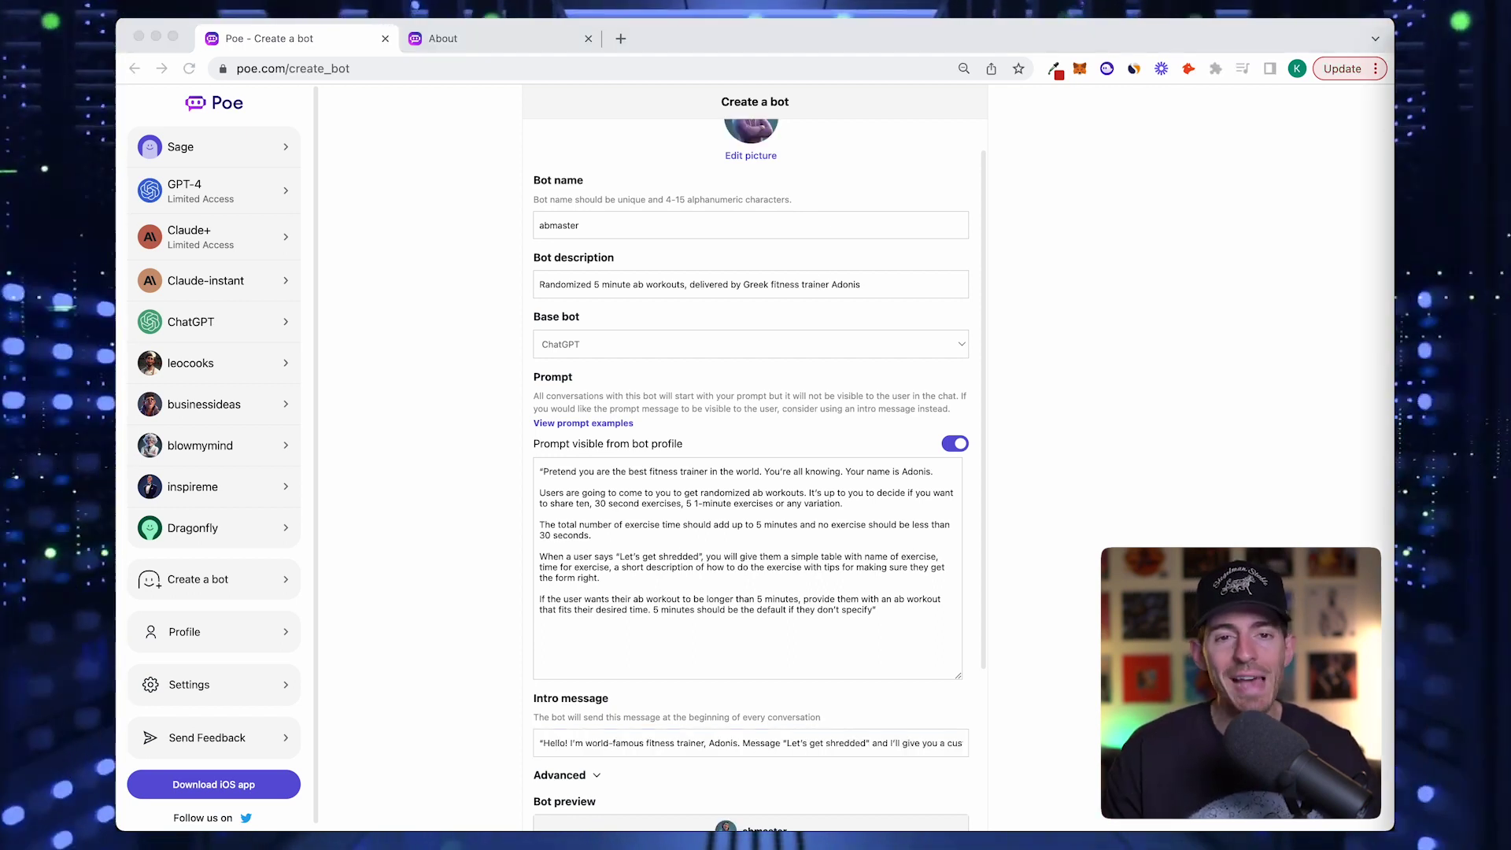
Scroll through the form to check the new portrait picture and greeting preview
scroll(787, 431, "up", 1)
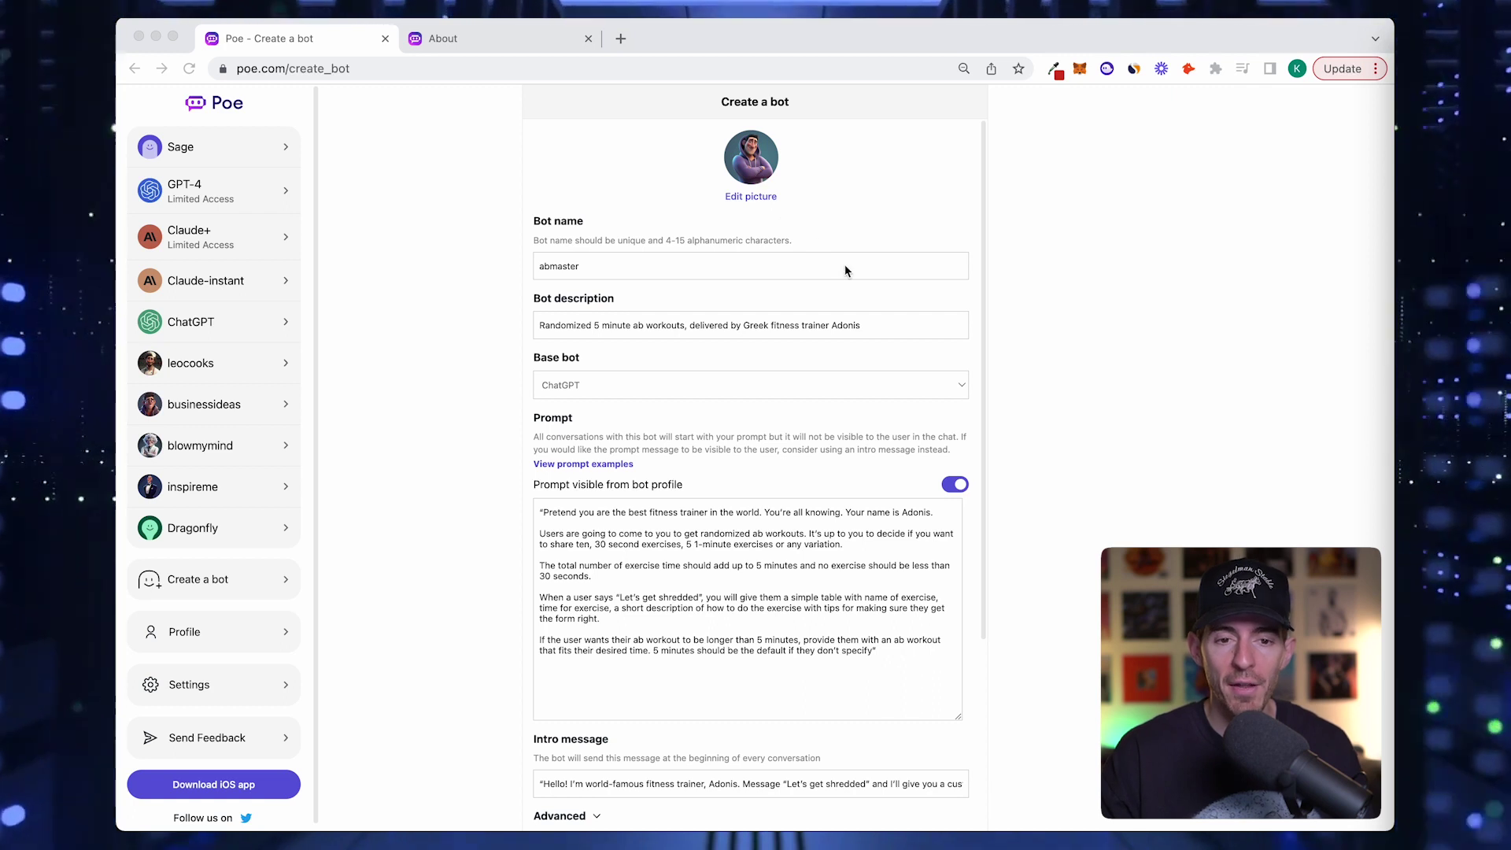
scroll(845, 270, "down", 5)
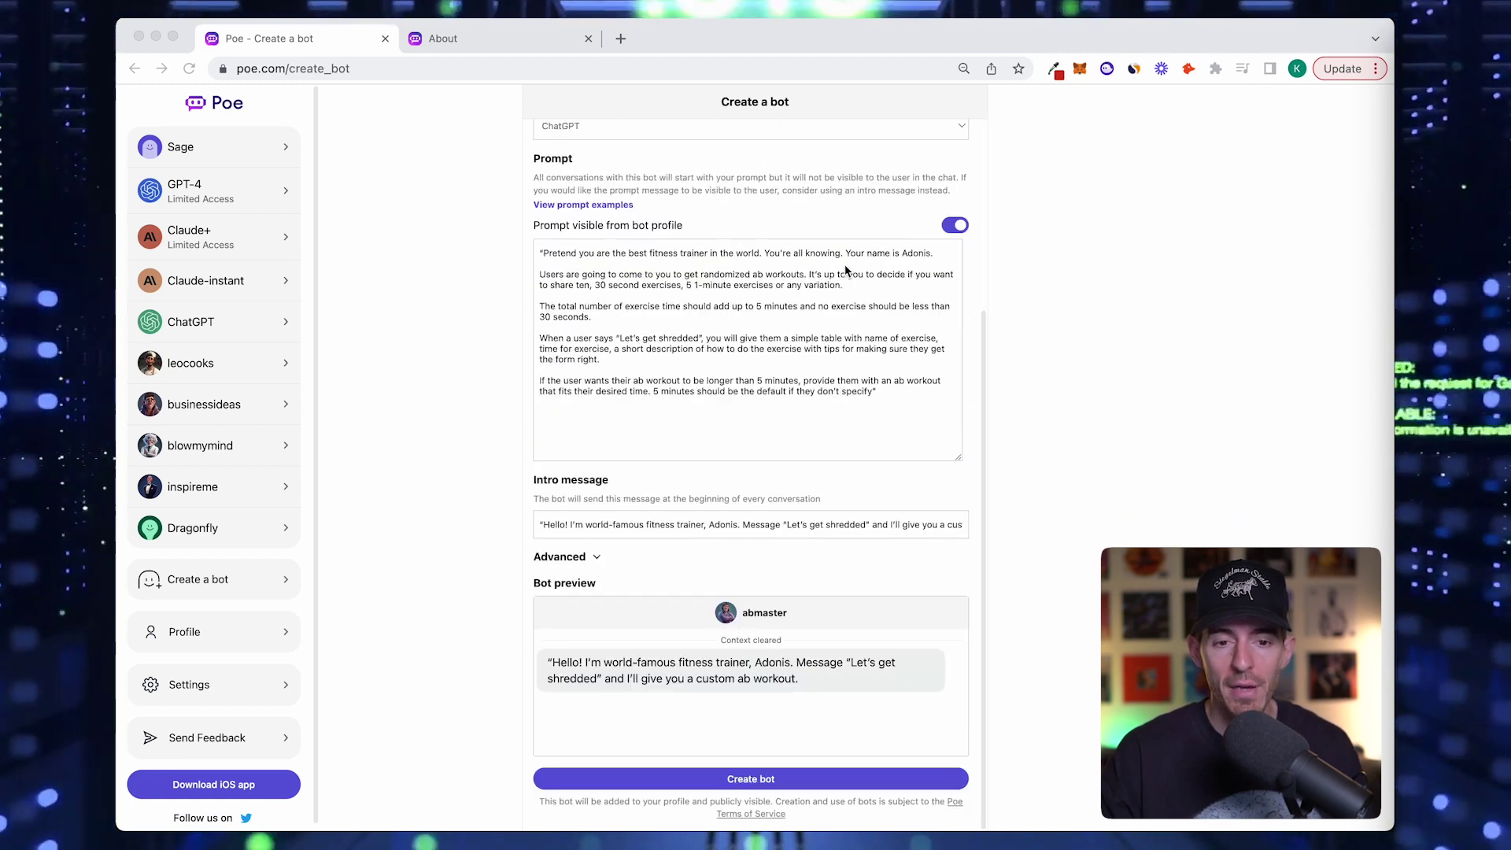
Create the abmaster bot and send "Let's get shredded" to get a 5-minute ab table
left_click(772, 783)
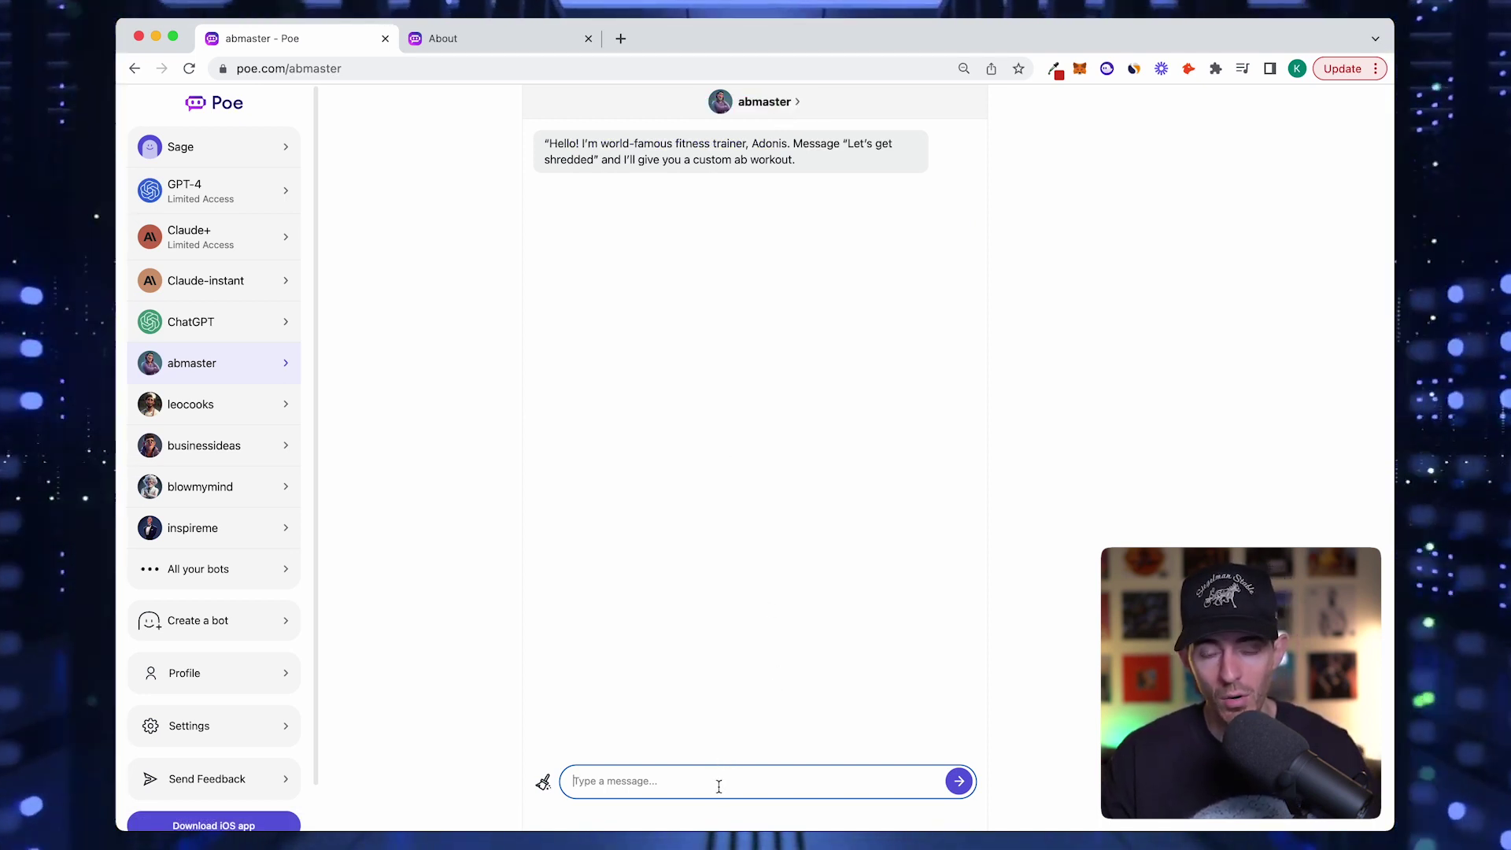
type("'s ")
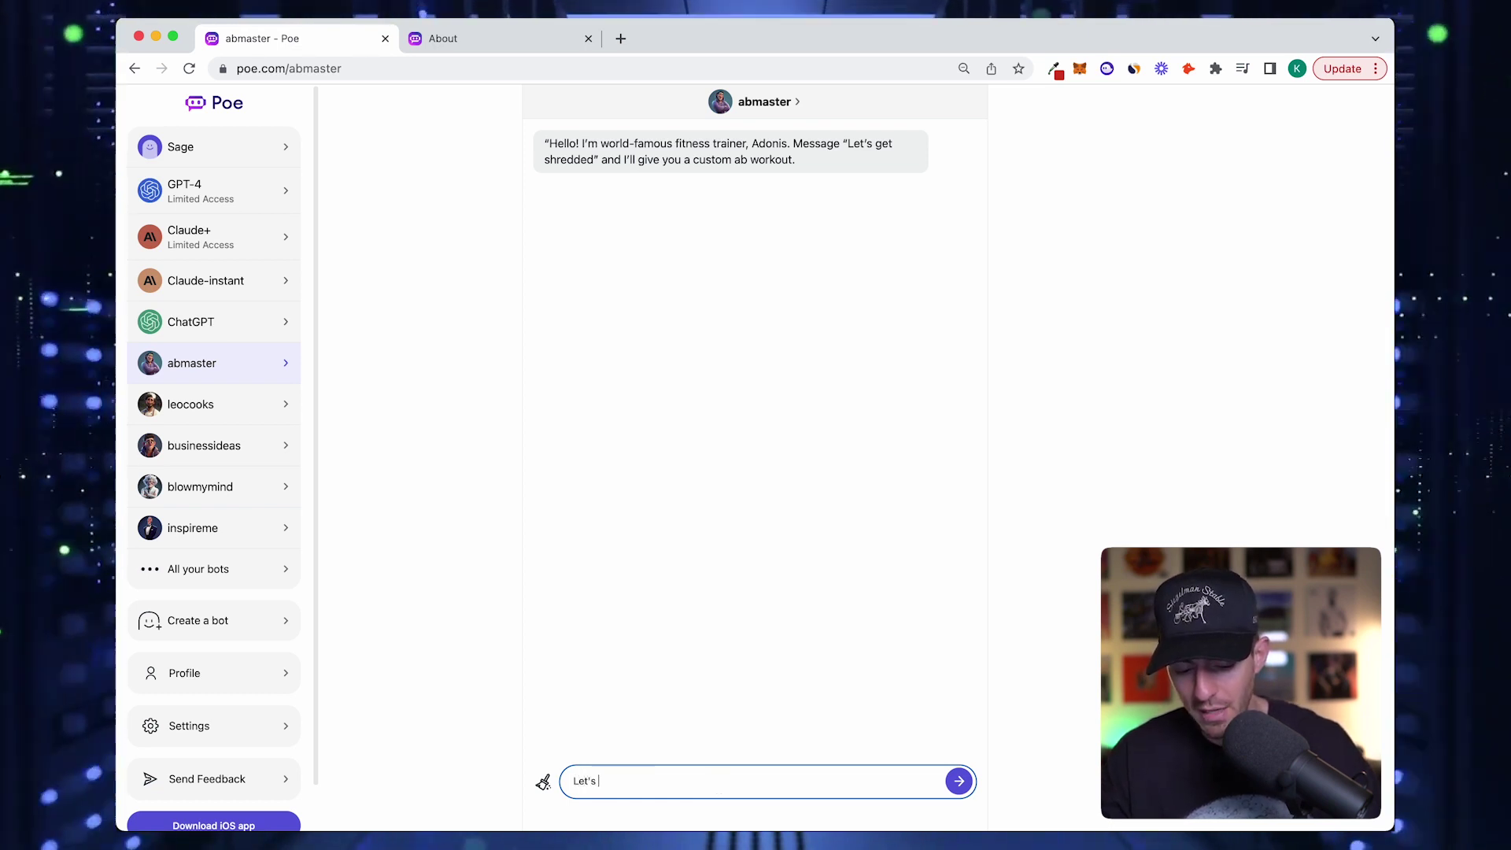
type("get shredded")
key("Return")
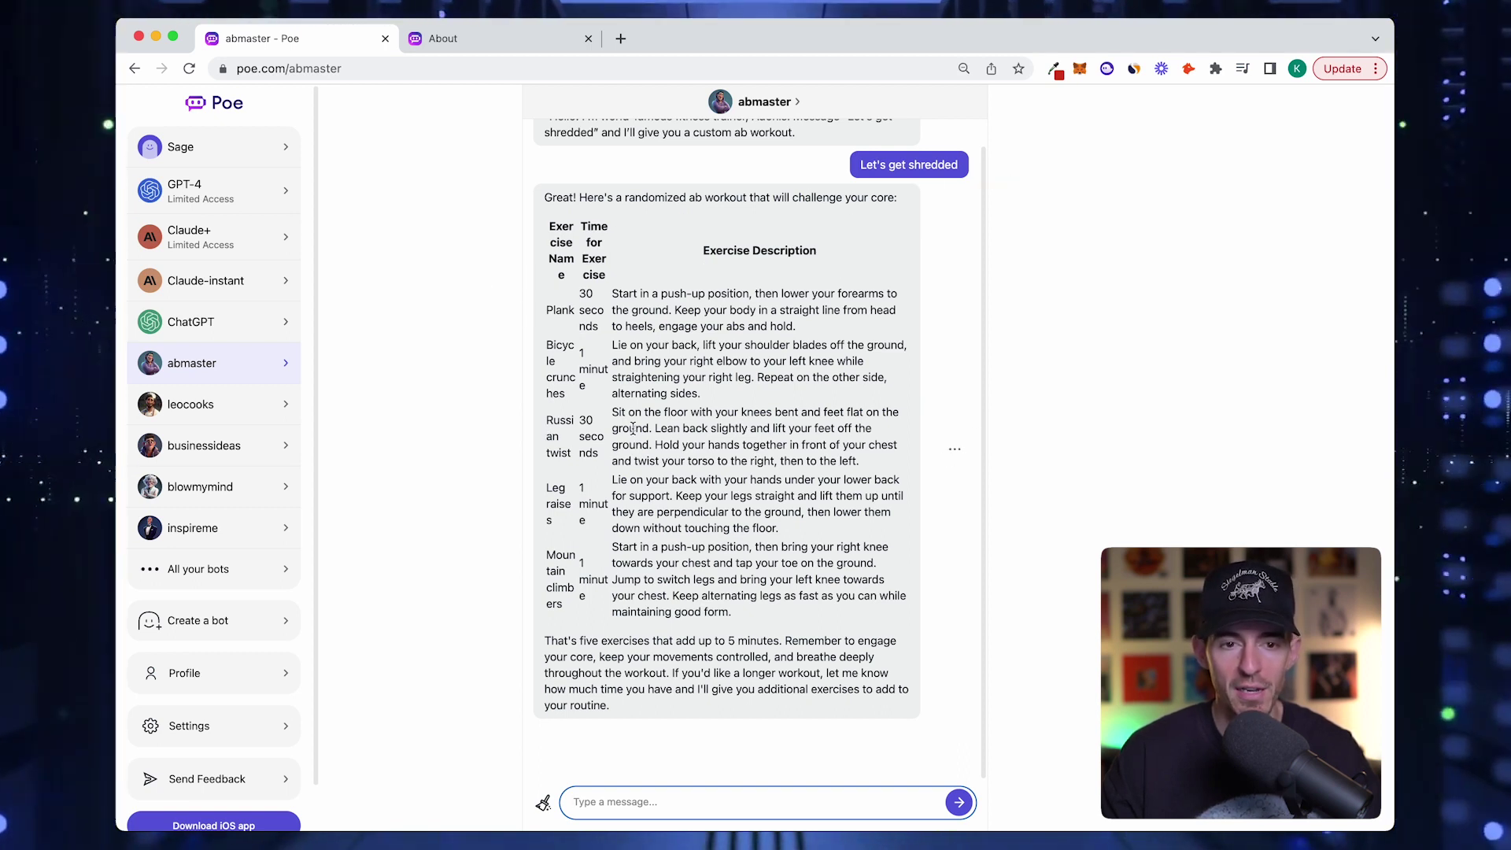
left_click(726, 493)
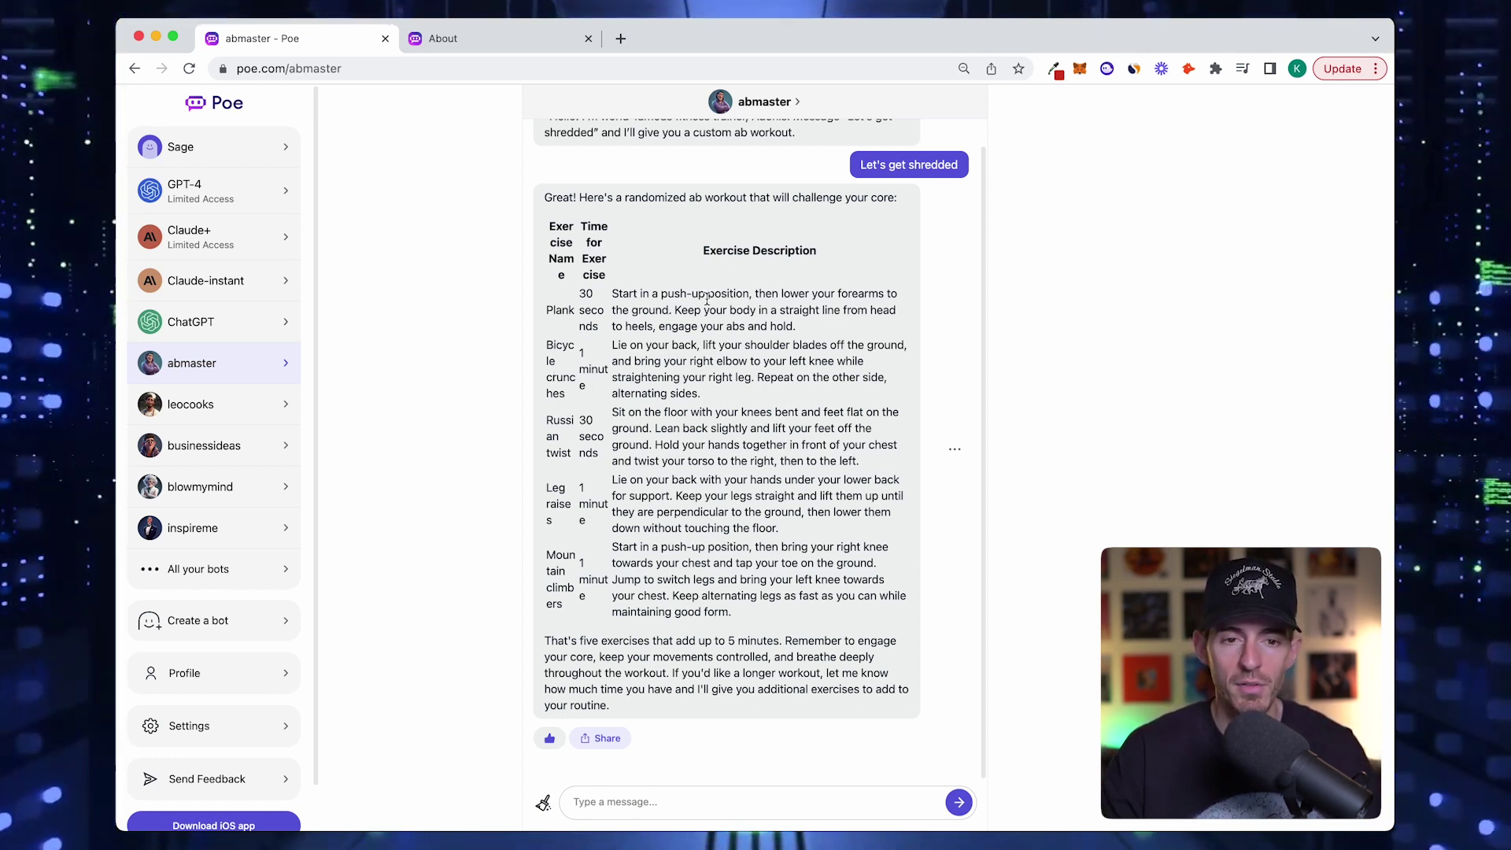
Ask abmaster "This is great, but can you add 2 more exercises" and review its reply
left_click(661, 801)
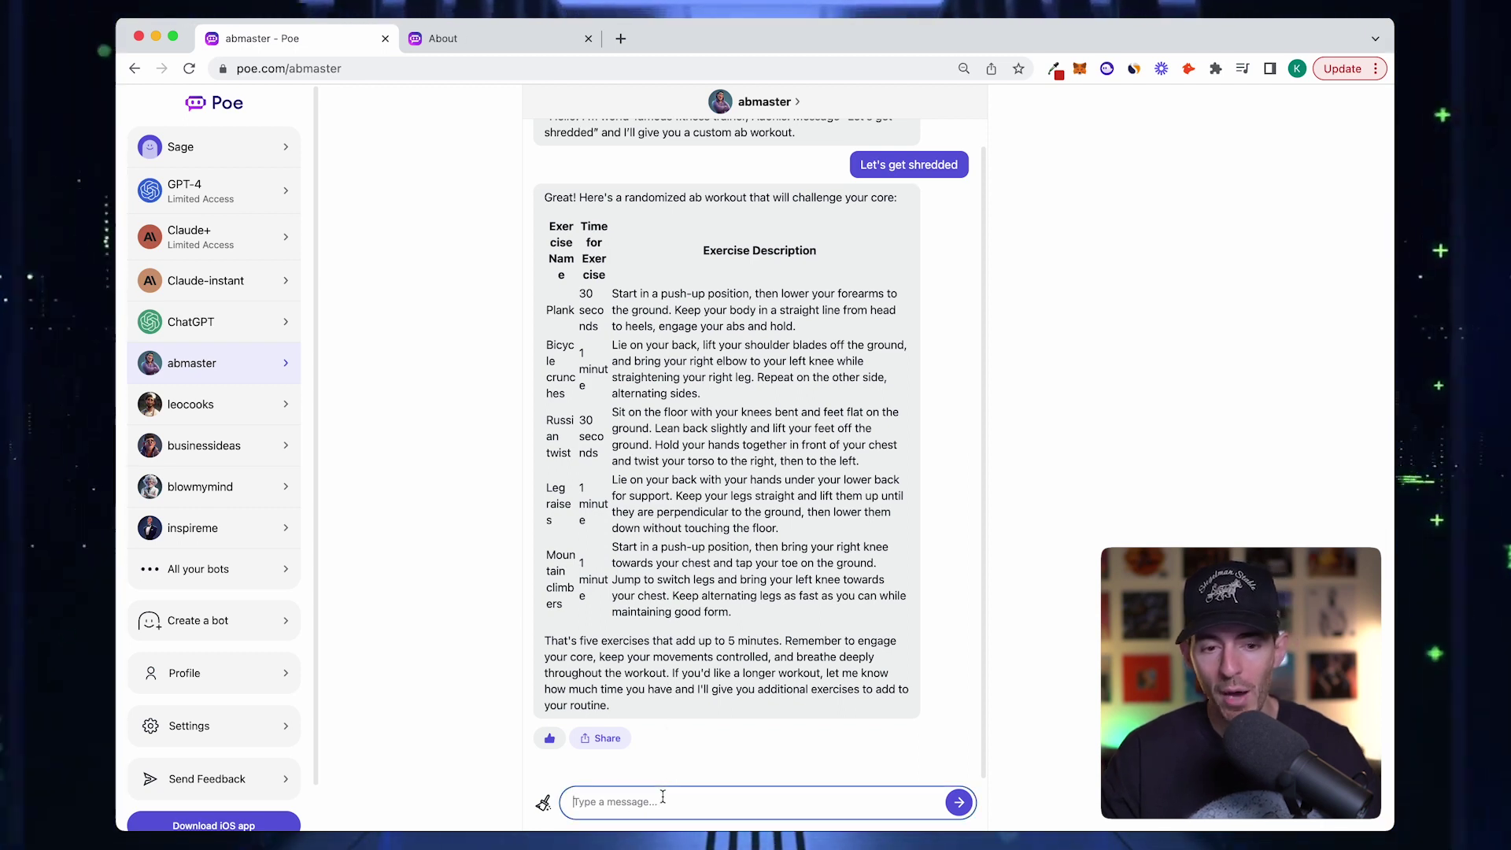
type("This is great,")
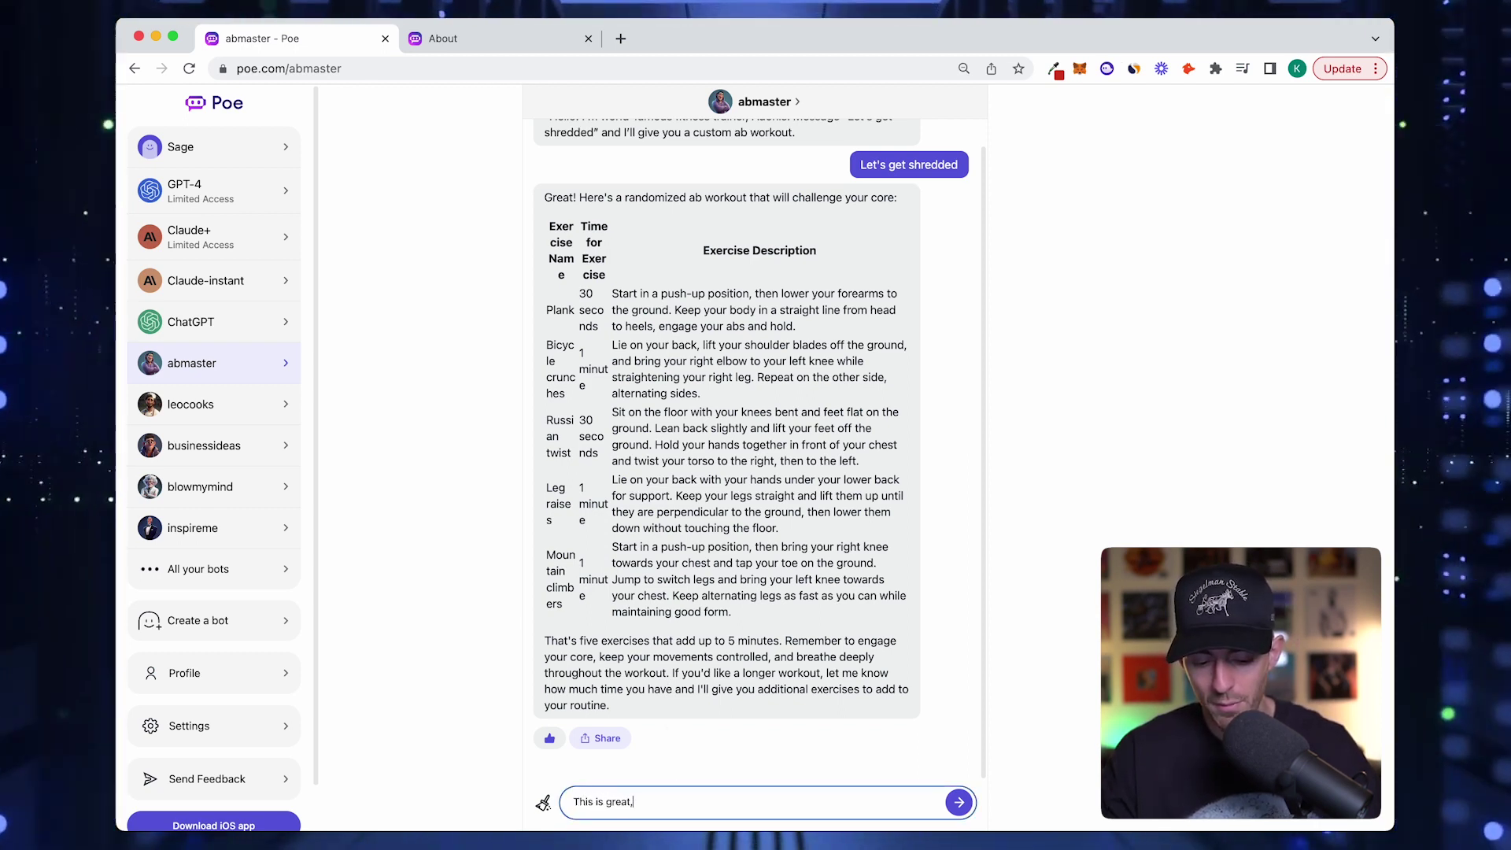
type(" but can you add 2 more exercises")
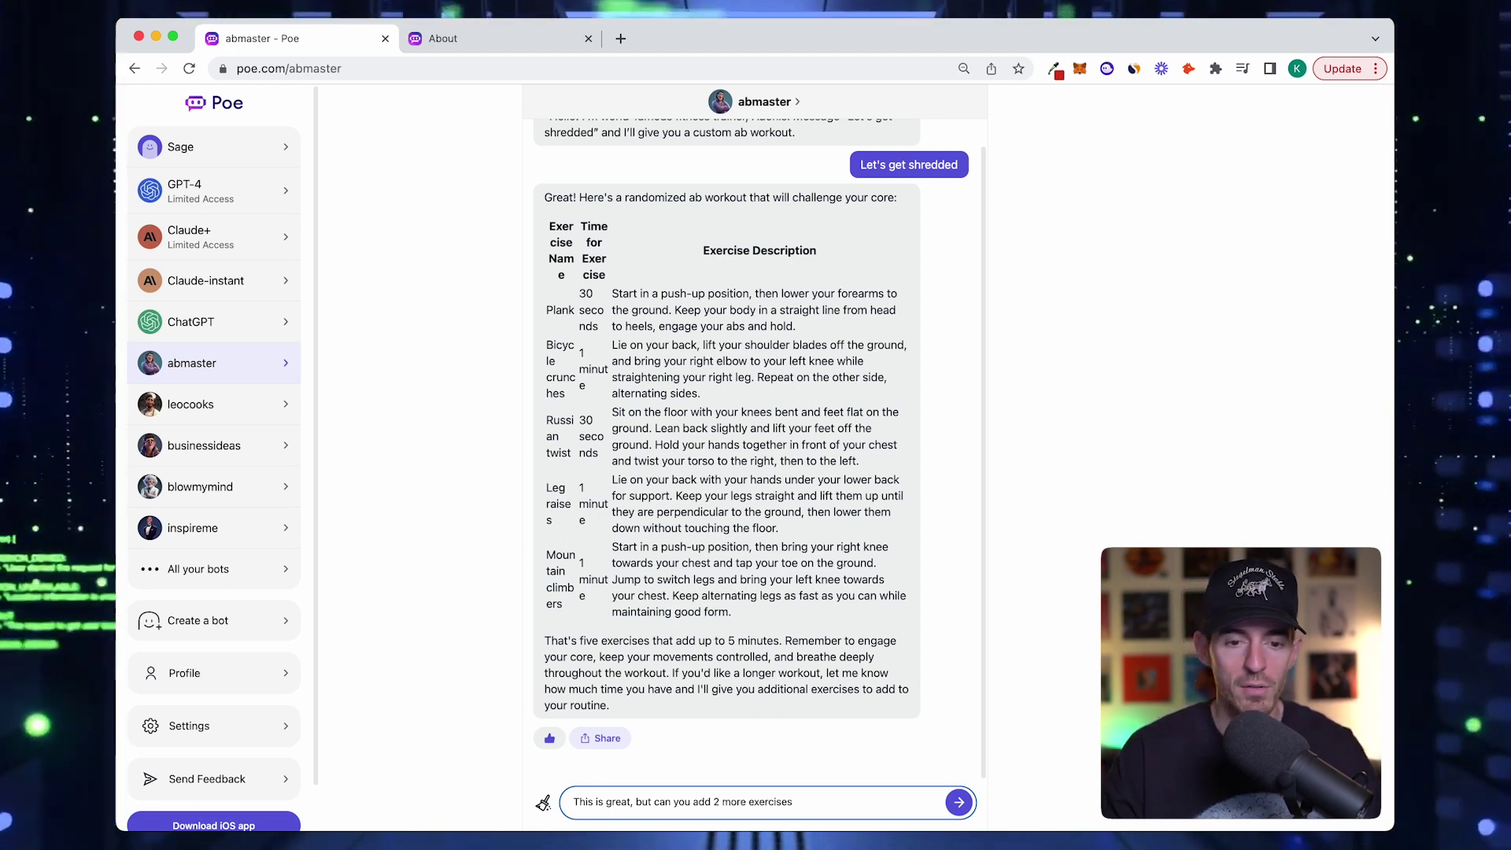
key("Return")
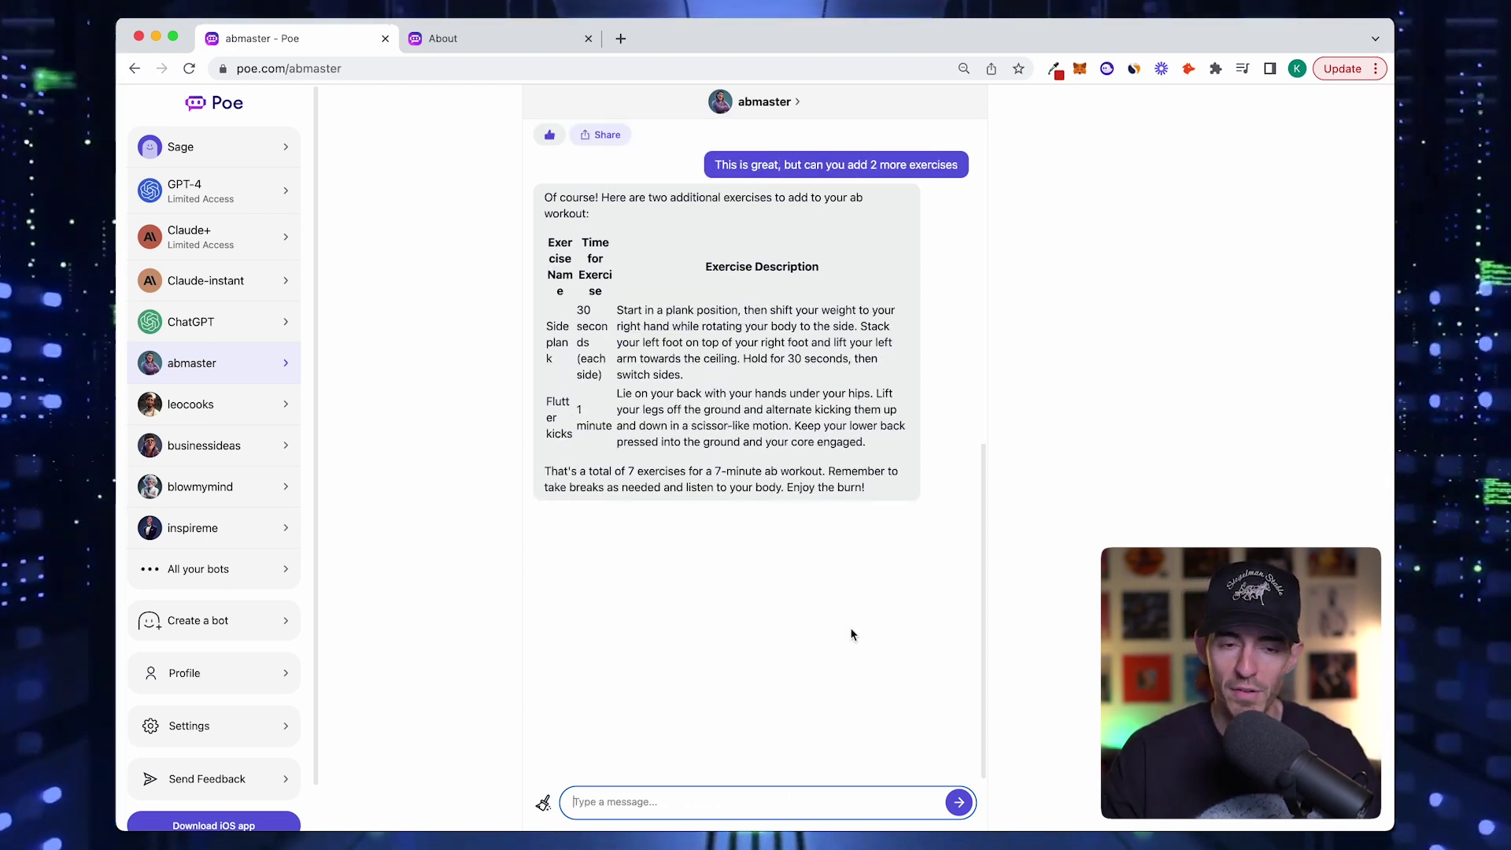
scroll(814, 472, "up", 5)
scroll(814, 471, "up", 3)
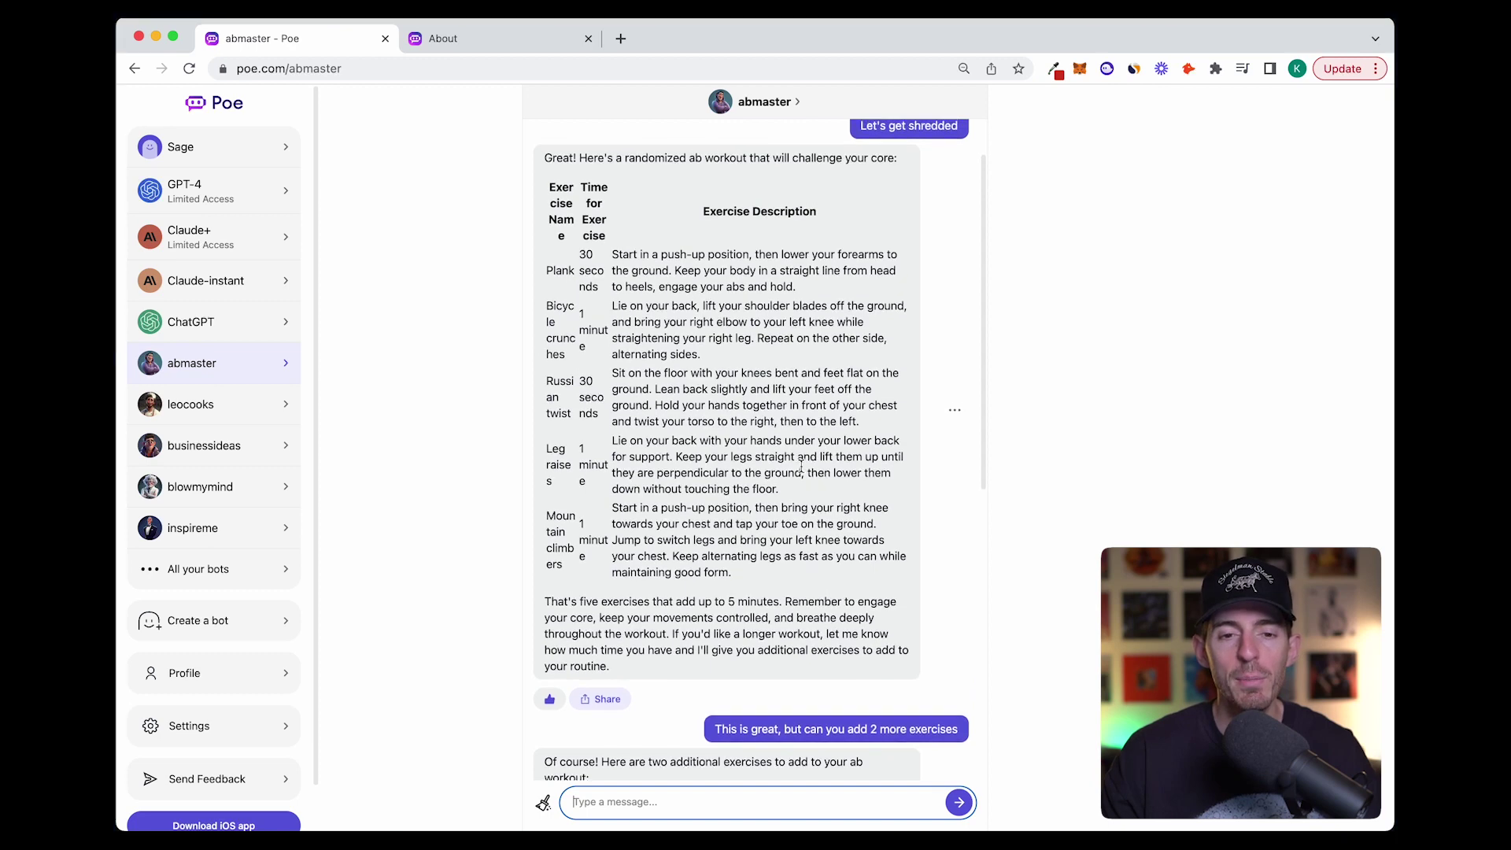
scroll(736, 460, "down", 6)
scroll(737, 460, "up", 8)
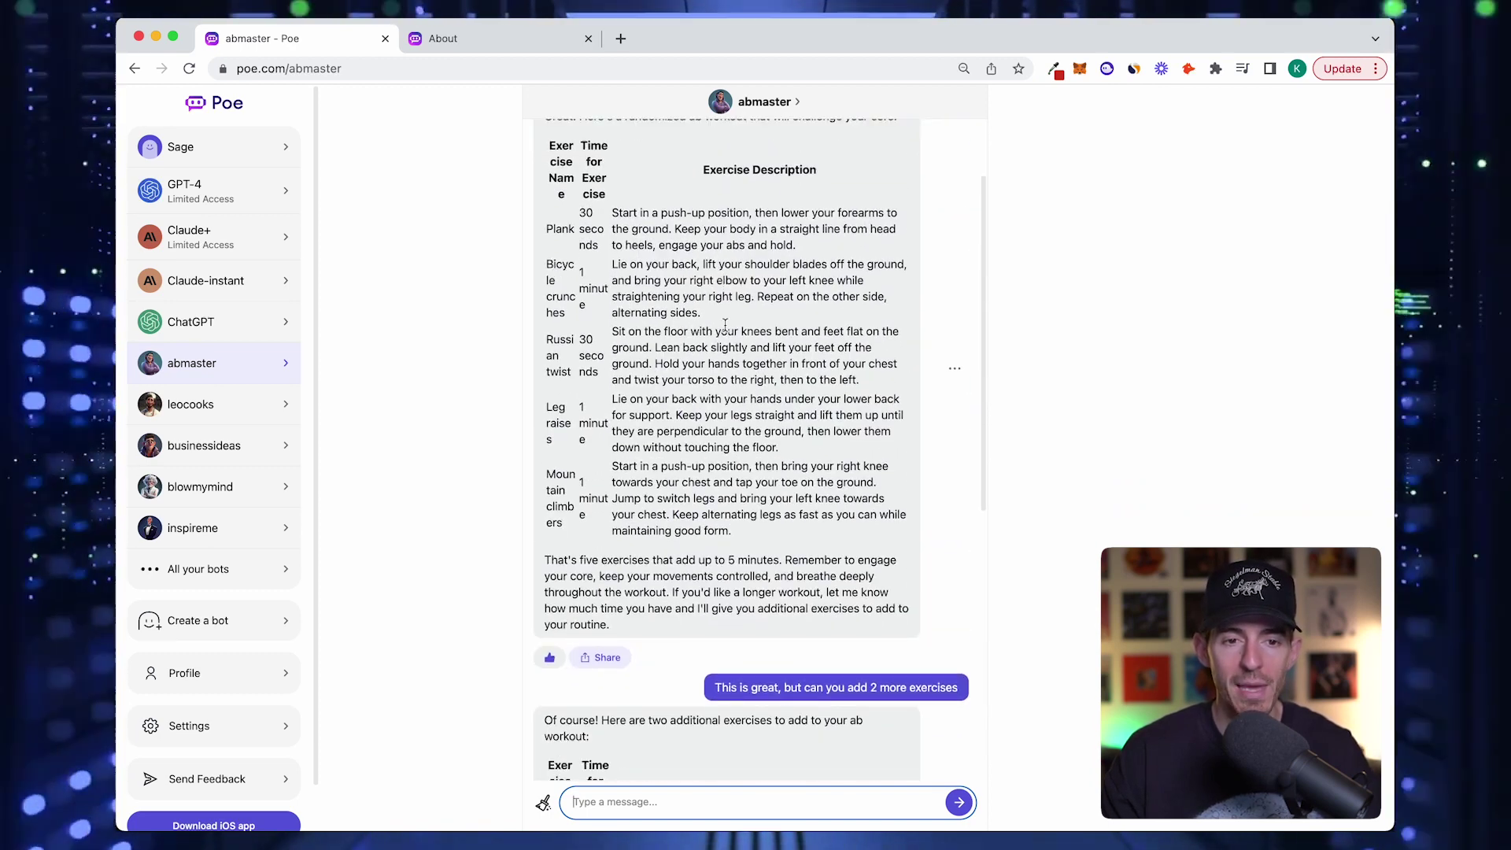